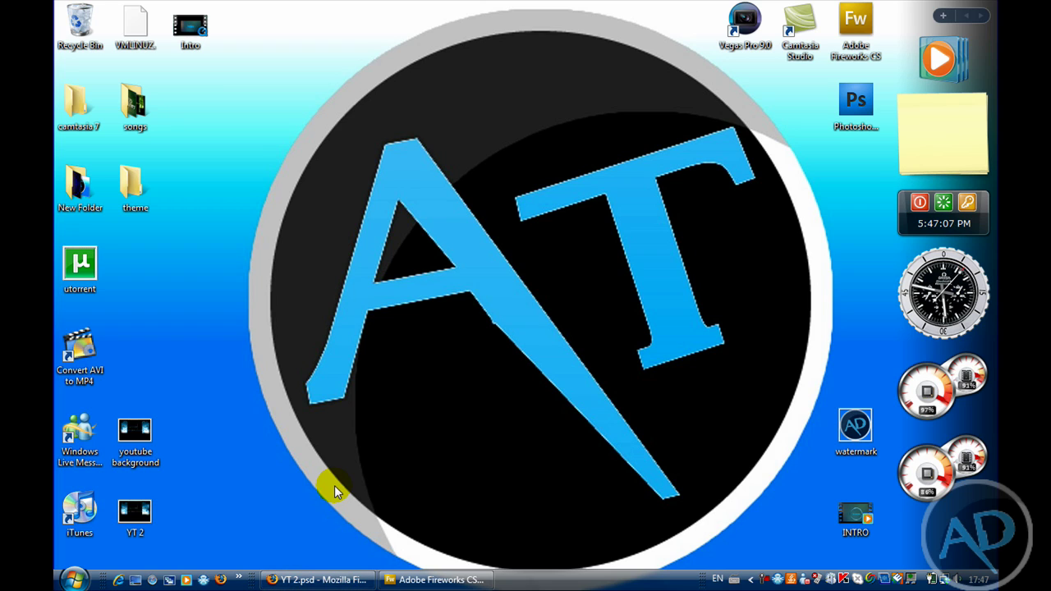
View the MediaFire download page for YT 2.psd in Firefox and return to the desktop.
{"action": "left_click", "coordinate": [383, 548]}
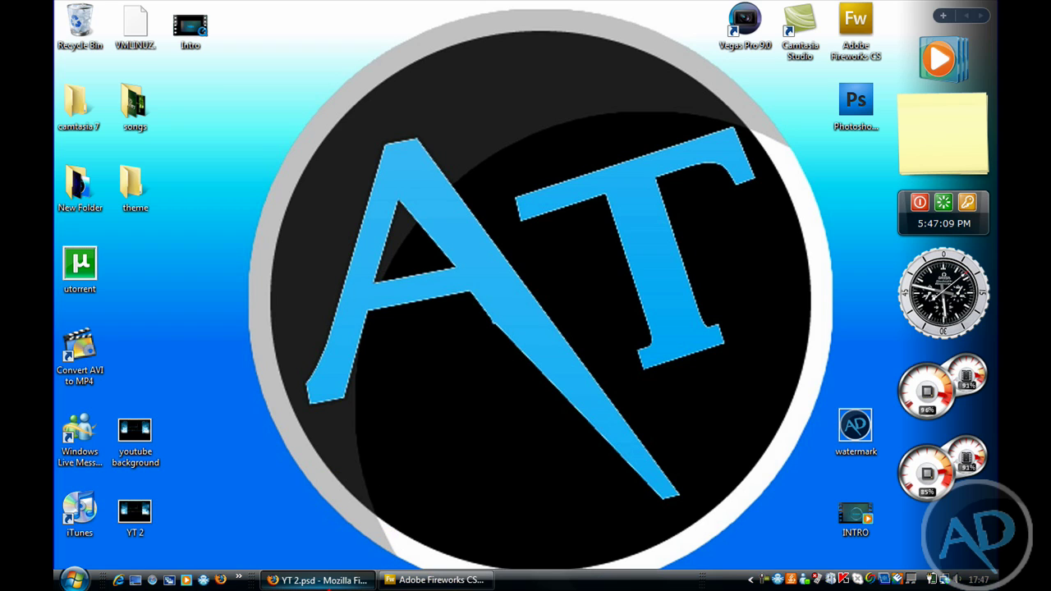
{"action": "left_click", "coordinate": [320, 580]}
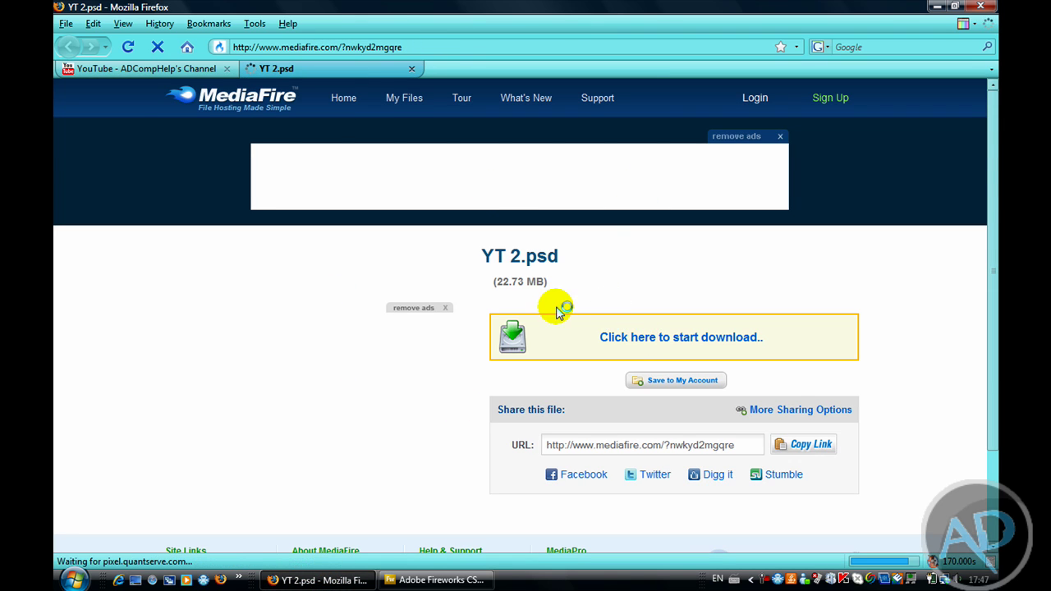
{"action": "left_click", "coordinate": [135, 580]}
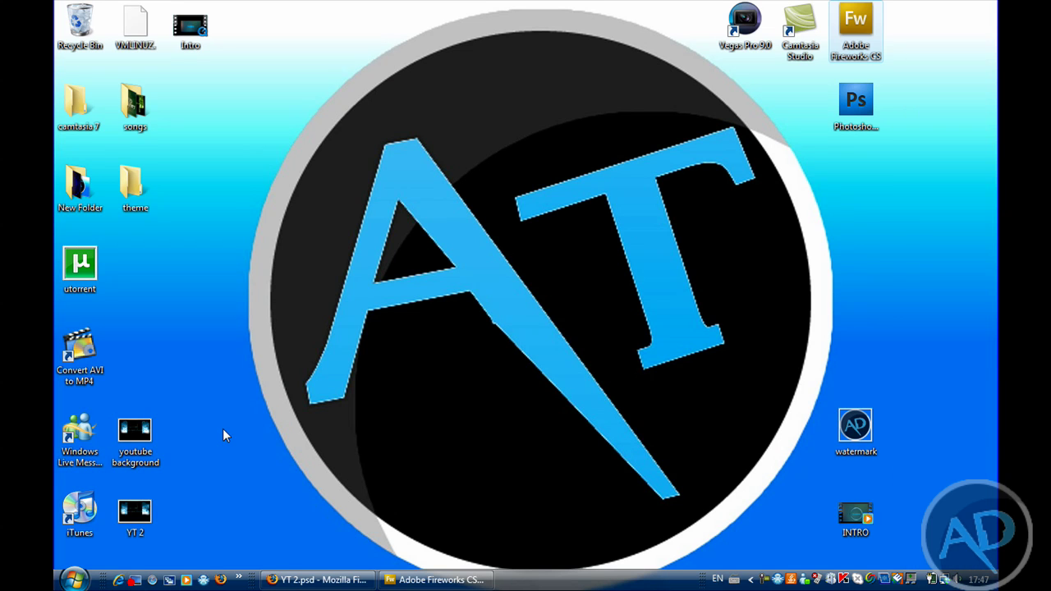
Switch to Adobe Fireworks CS3 with the YT 2 document open.
{"action": "left_click", "coordinate": [395, 584]}
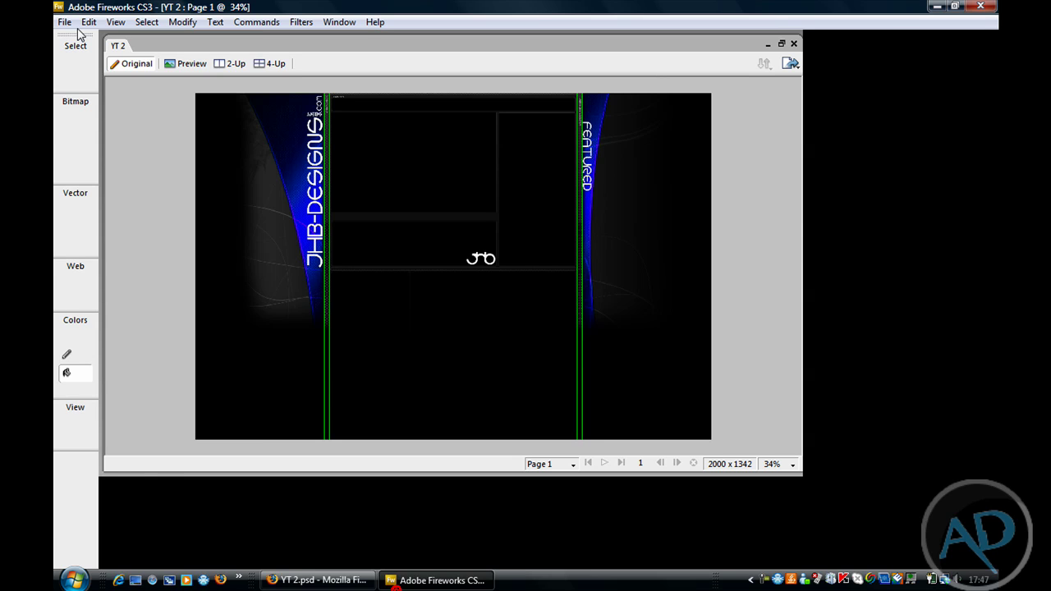
{"action": "left_click", "coordinate": [64, 22]}
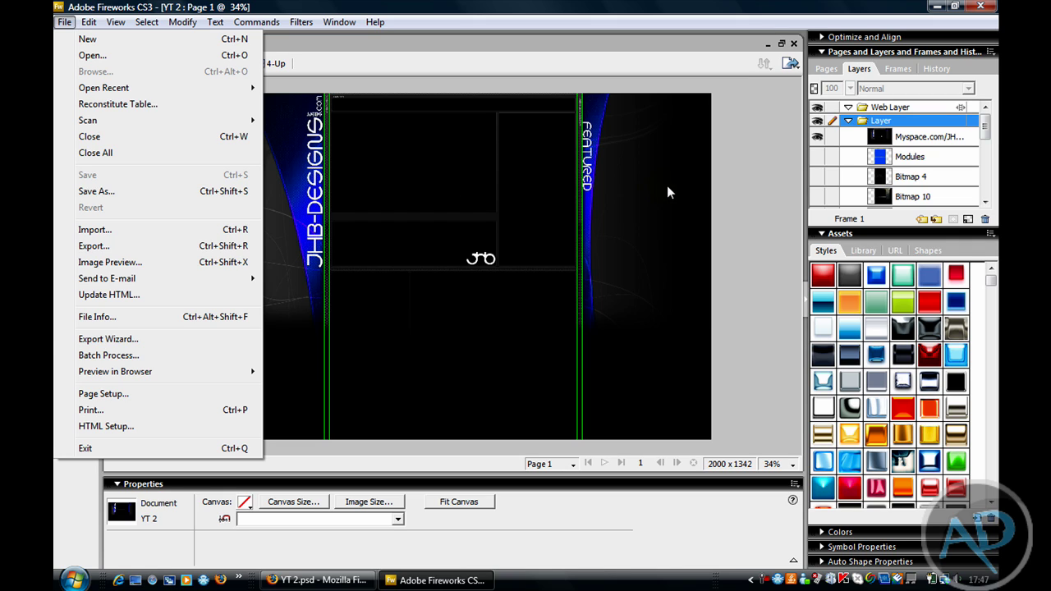
{"action": "left_click", "coordinate": [778, 175]}
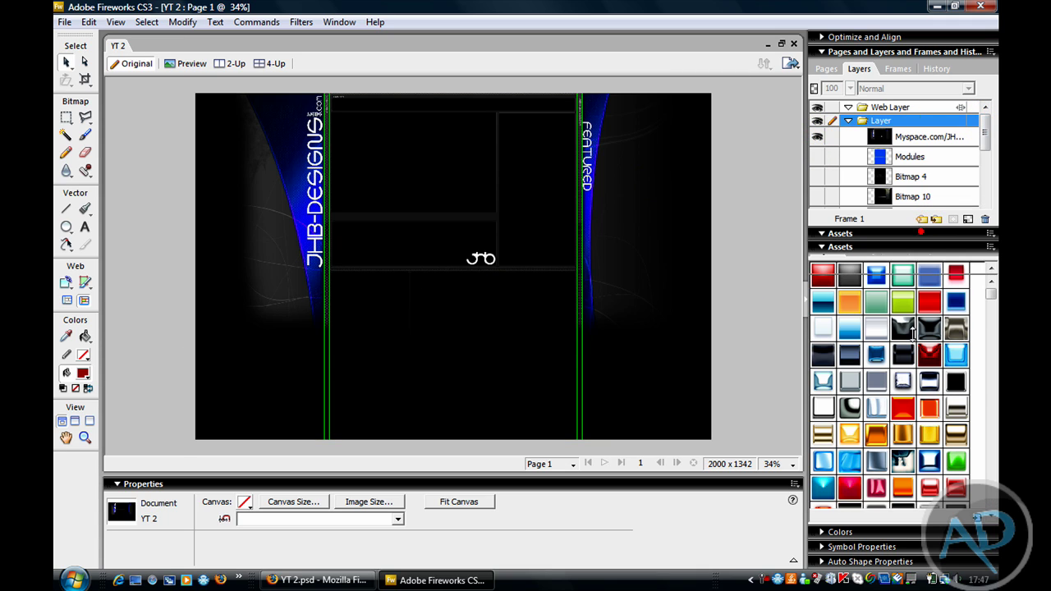
Enlarge the layers list and turn on the visibility of Bitmap 4, Bitmap 10 and Bitmap 9.
{"action": "left_click", "coordinate": [921, 229]}
{"action": "scroll", "coordinate": [978, 174], "scroll_direction": "down", "scroll_amount": 3}
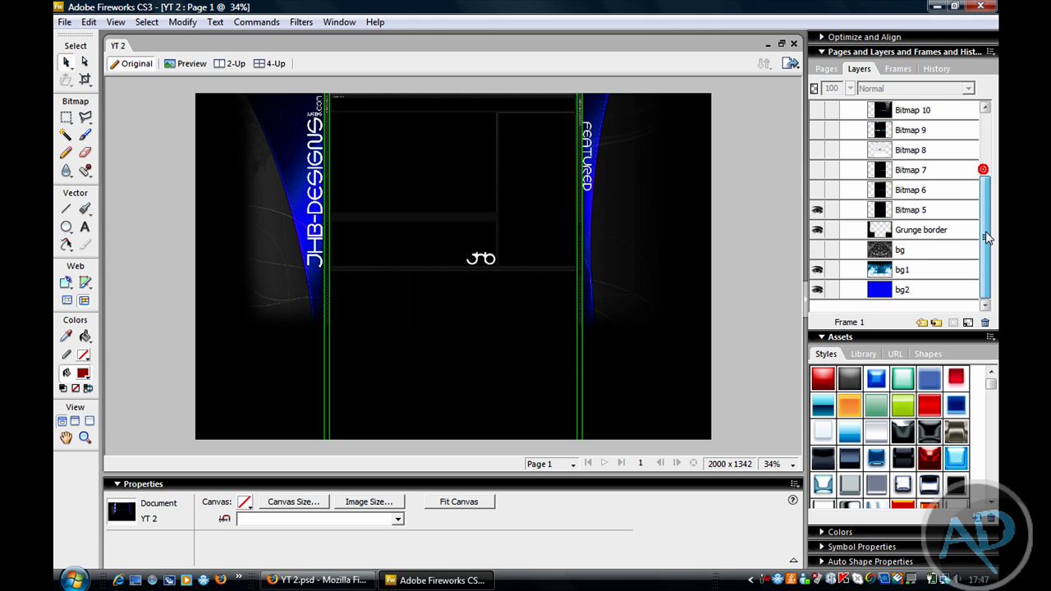
{"action": "left_click_drag", "start_coordinate": [986, 262], "coordinate": [966, 176]}
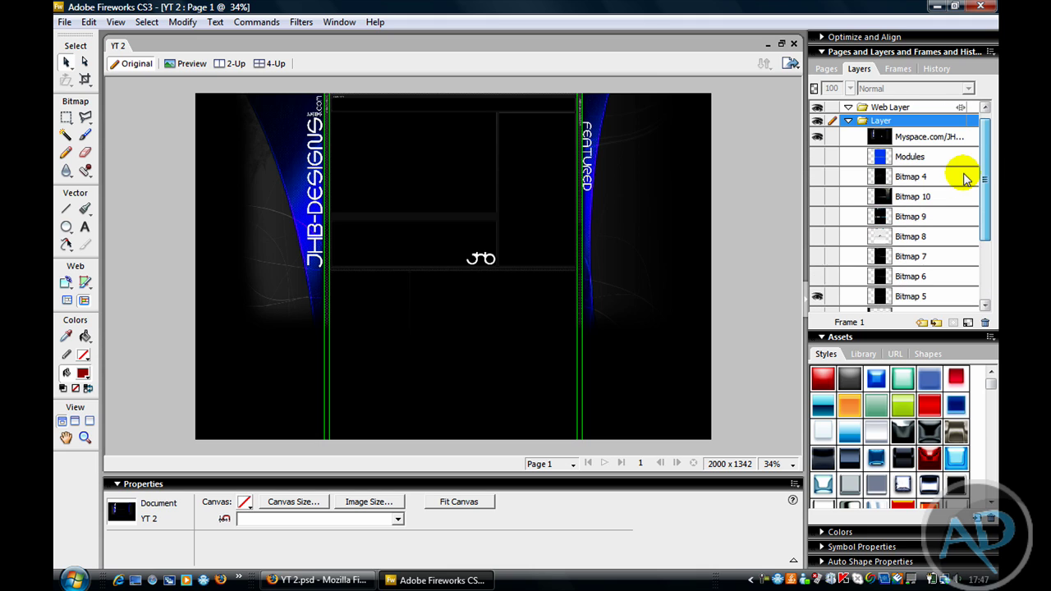
{"action": "left_click", "coordinate": [917, 178]}
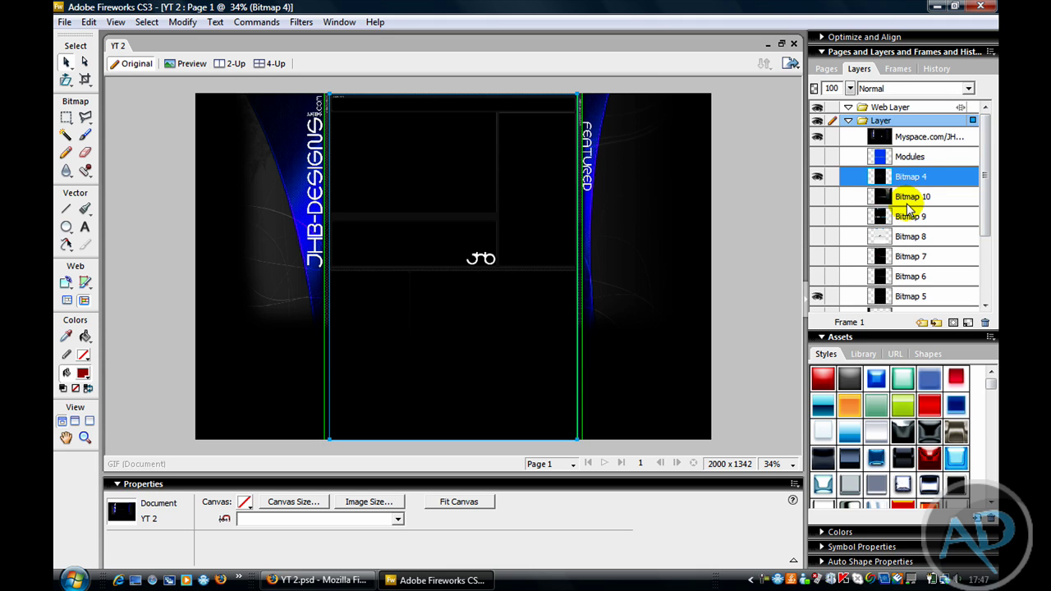
{"action": "left_click", "coordinate": [904, 199]}
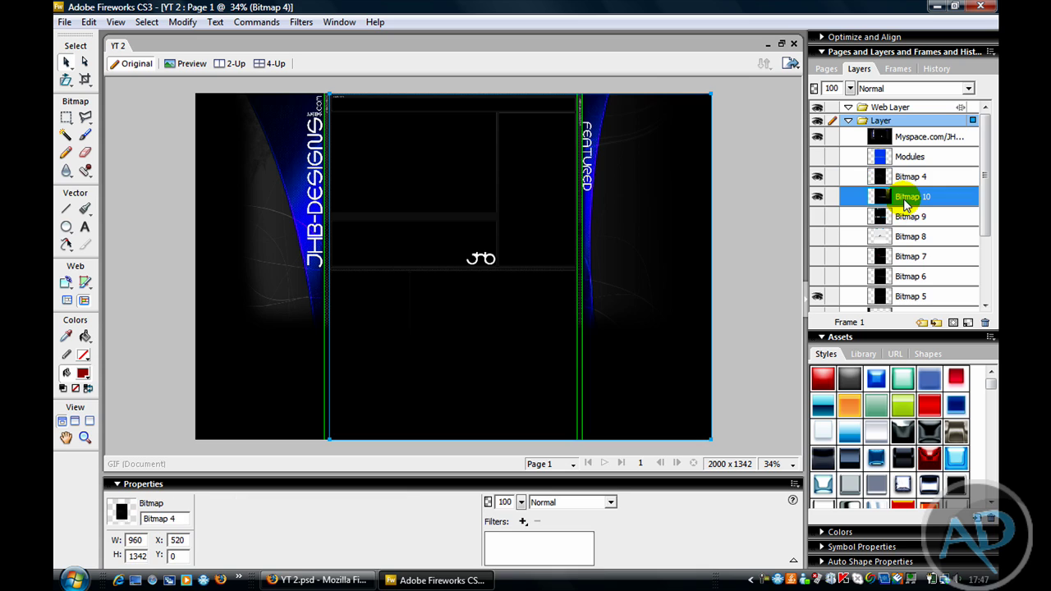
{"action": "left_click", "coordinate": [902, 217]}
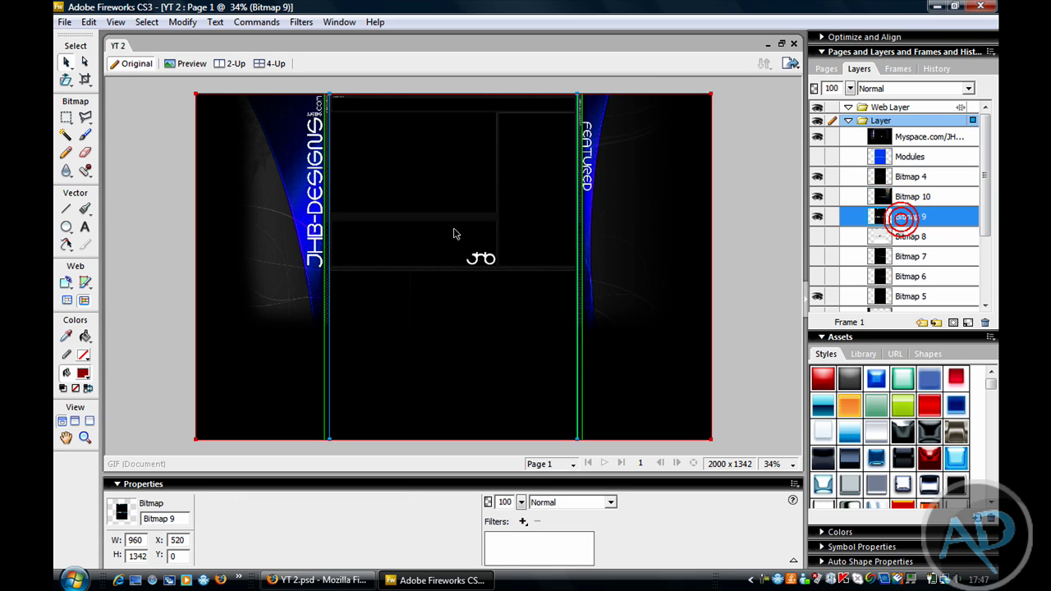
Move the Grunge border layer up the stack to sit directly beneath Modules.
{"action": "left_click_drag", "start_coordinate": [991, 170], "coordinate": [990, 234]}
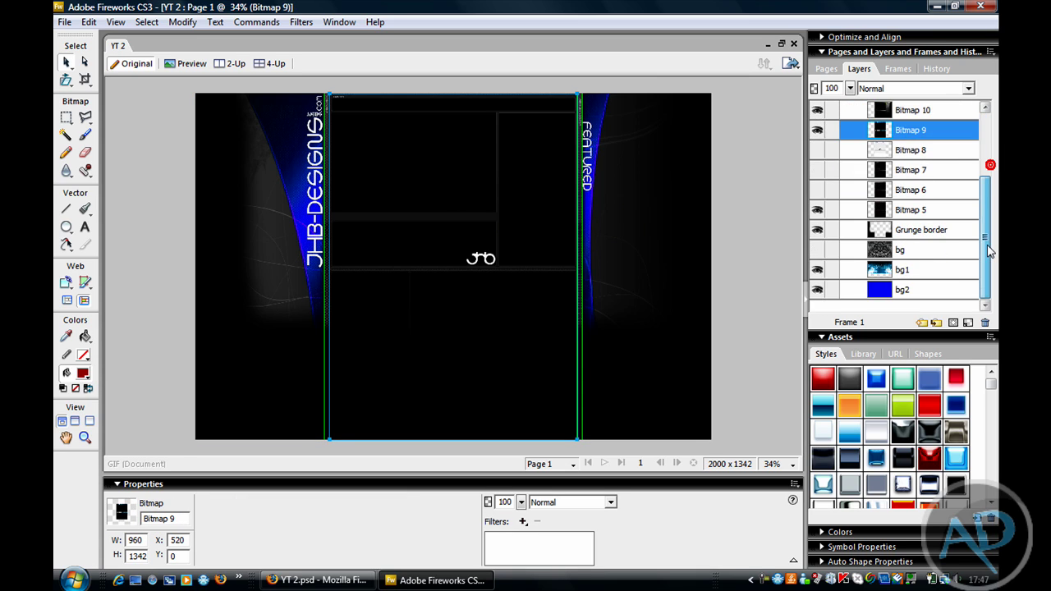
{"action": "left_click", "coordinate": [917, 232]}
{"action": "left_click_drag", "start_coordinate": [915, 230], "coordinate": [914, 168]}
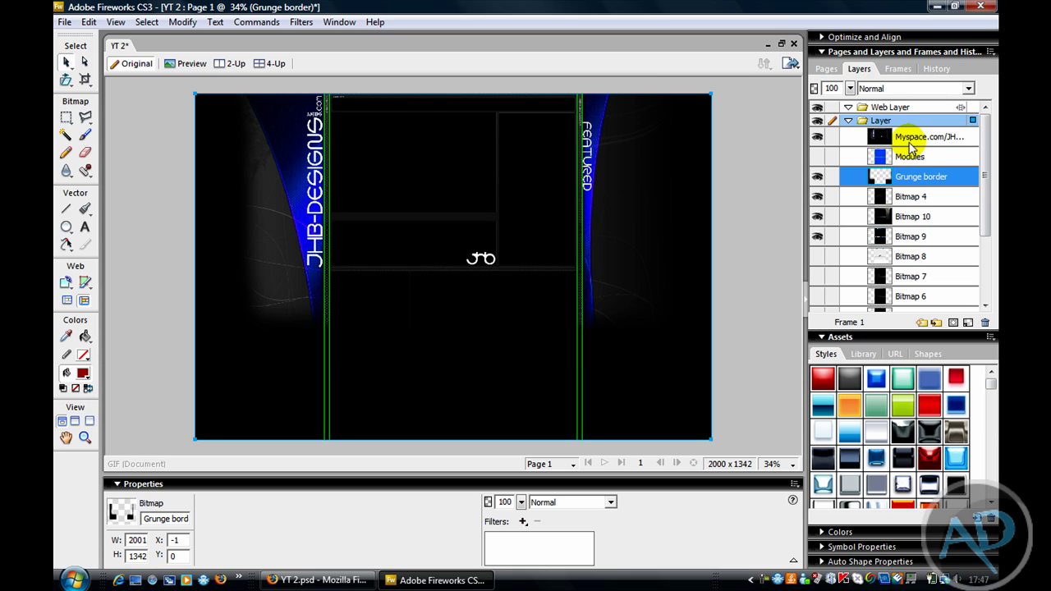
Move the Myspace.com/JHBfx layer directly above bg, and bring bg1 up directly beneath Grunge border.
{"action": "left_click_drag", "start_coordinate": [909, 136], "coordinate": [914, 248]}
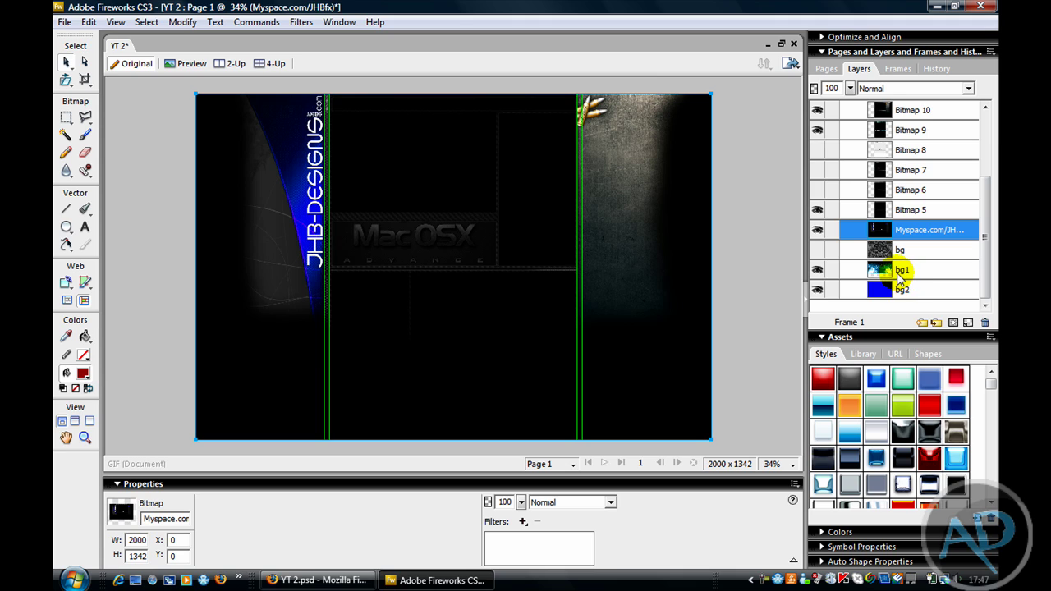
{"action": "left_click_drag", "start_coordinate": [897, 277], "coordinate": [898, 166]}
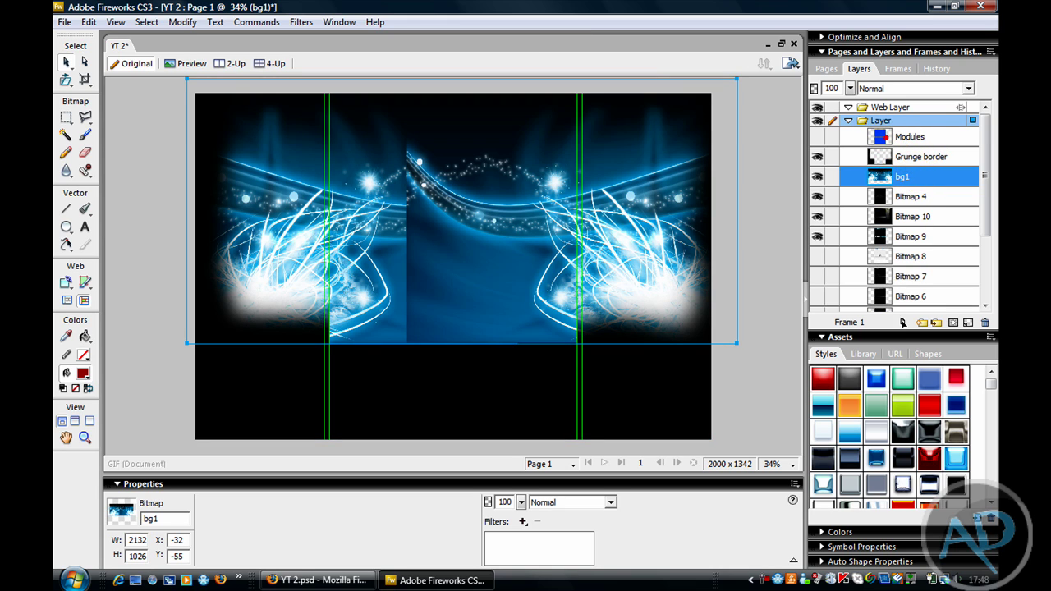
Make the Modules layer visible and move Bitmap 9 directly above bg1.
{"action": "left_click", "coordinate": [879, 137]}
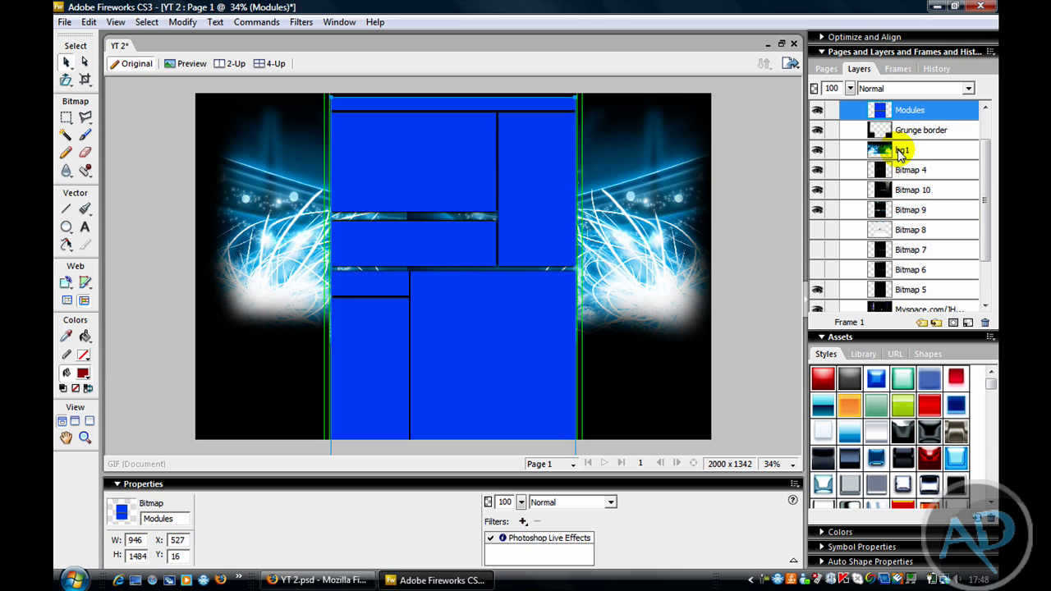
{"action": "left_click", "coordinate": [886, 189]}
{"action": "left_click_drag", "start_coordinate": [907, 216], "coordinate": [900, 144]}
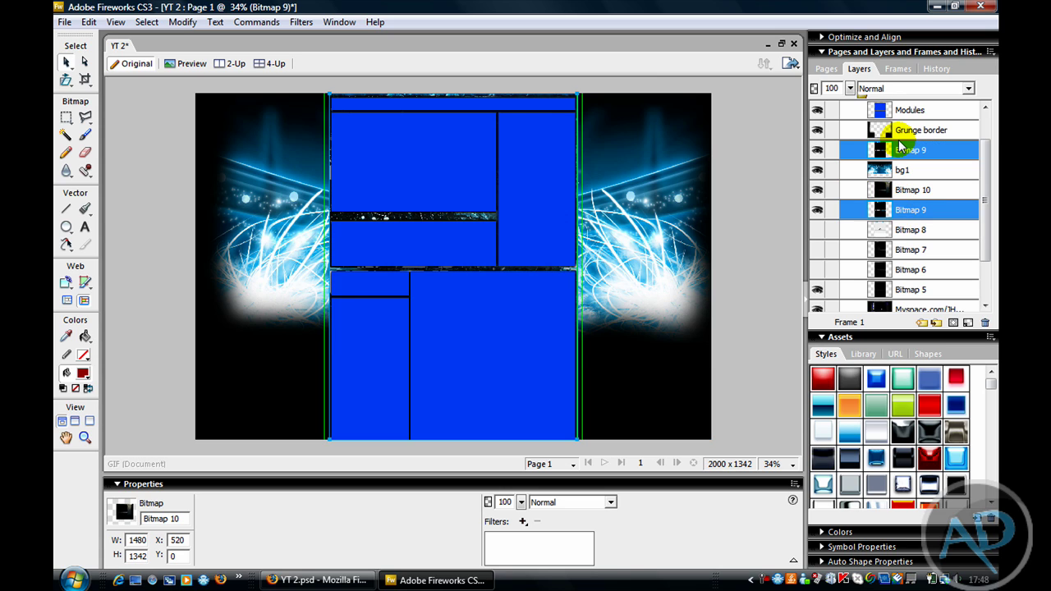
Move the Modules layer between Bitmap 4 and Bitmap 10, and deselect everything.
{"action": "left_click", "coordinate": [894, 110]}
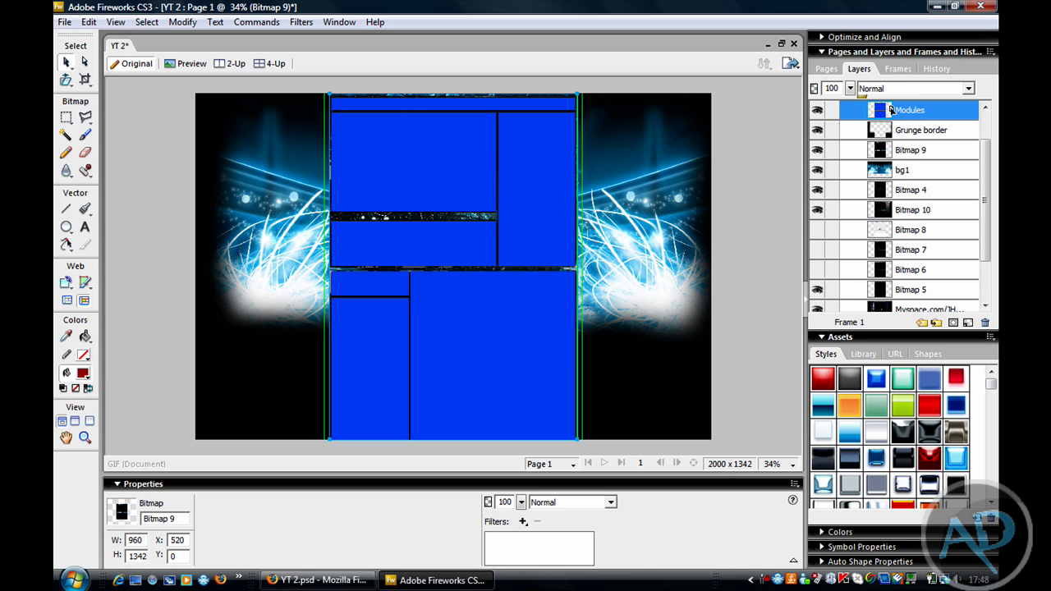
{"action": "left_click_drag", "start_coordinate": [902, 200], "coordinate": [902, 200]}
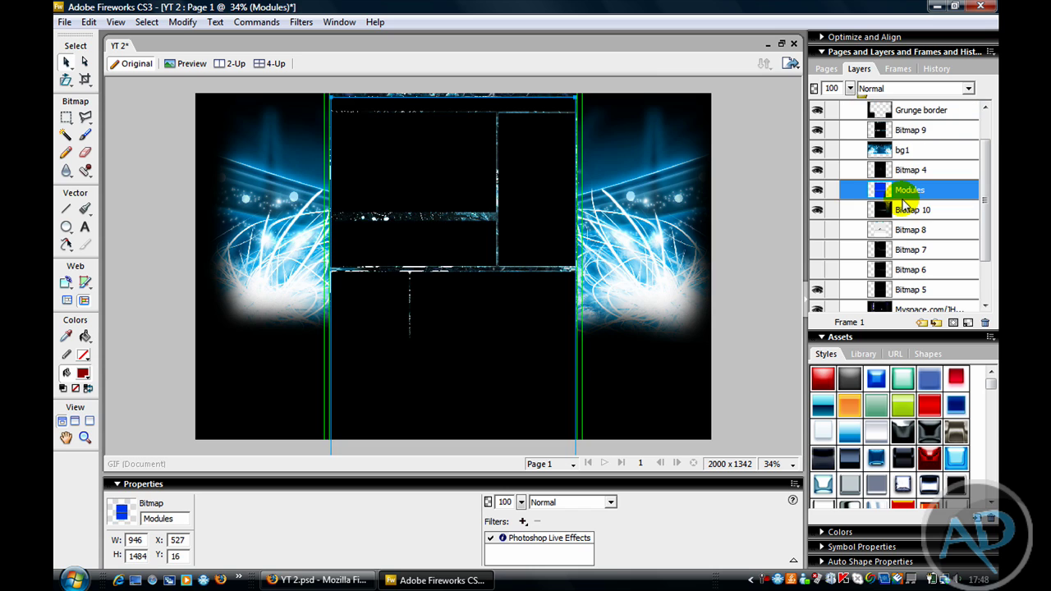
{"action": "left_click", "coordinate": [762, 252]}
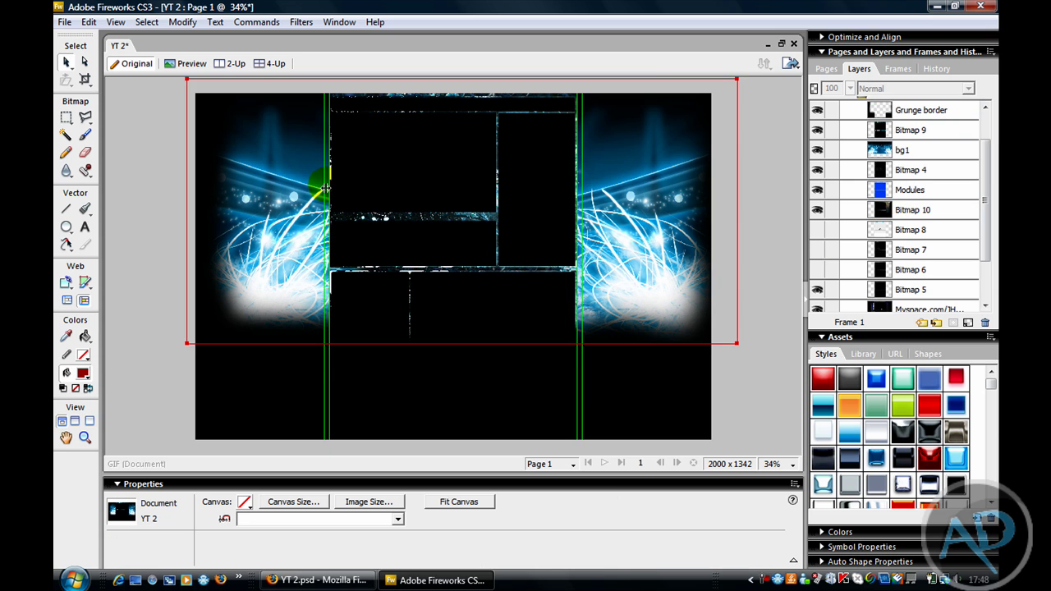
{"action": "left_click_drag", "start_coordinate": [167, 88], "coordinate": [768, 346]}
{"action": "left_click", "coordinate": [767, 346]}
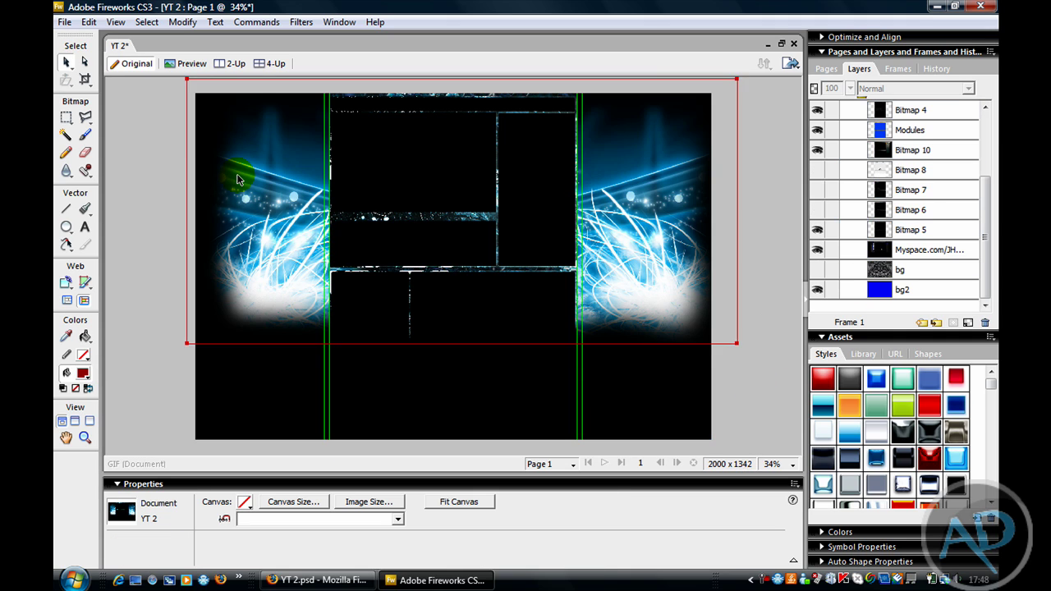
Draw a solid dark red circle with the Ellipse tool over the upper left artwork and set its width and height to 100.
{"action": "left_click", "coordinate": [65, 226]}
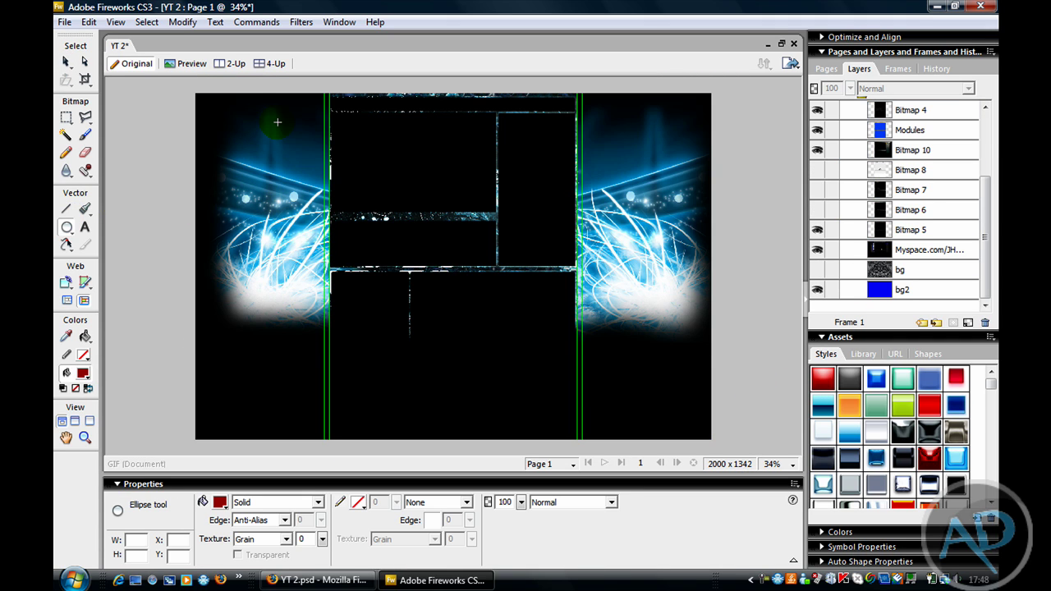
{"action": "left_click_drag", "start_coordinate": [326, 150], "coordinate": [325, 163]}
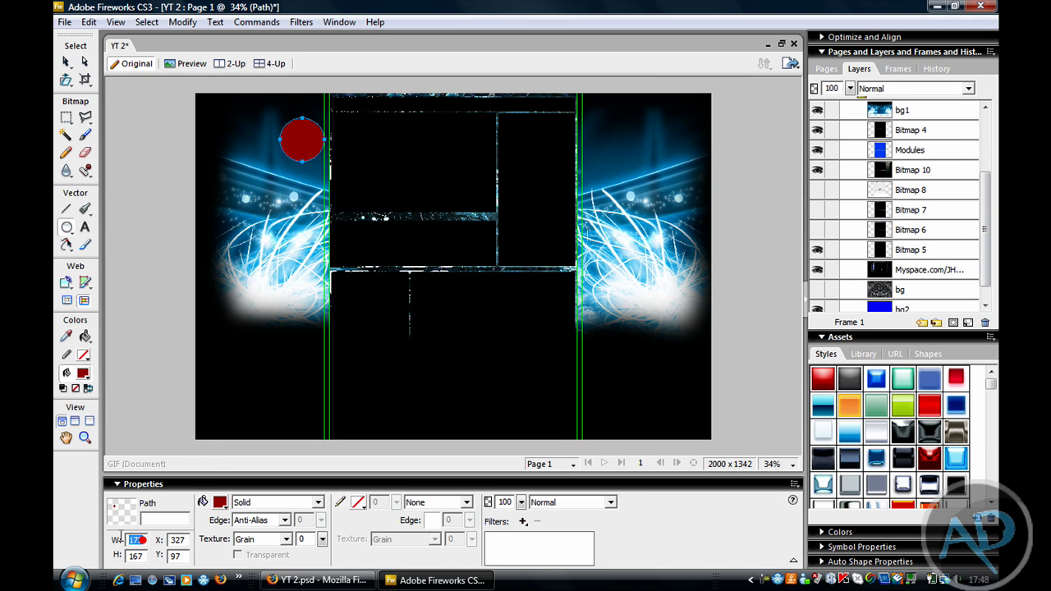
{"action": "left_click_drag", "start_coordinate": [142, 539], "coordinate": [122, 541]}
{"action": "type", "text": "100"}
{"action": "key", "text": "Tab"}
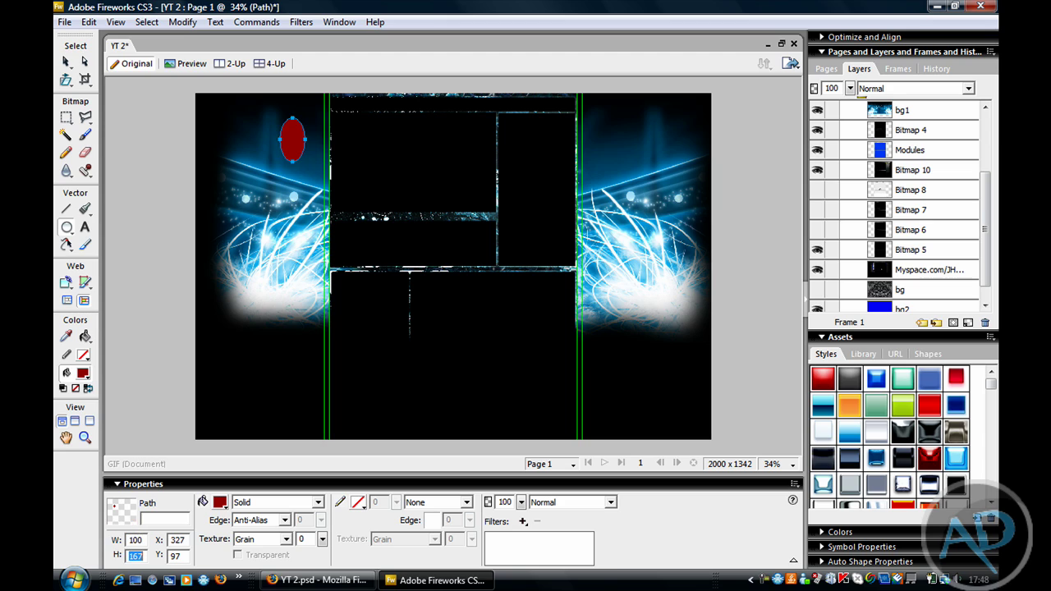
{"action": "type", "text": "100"}
{"action": "key", "text": "Return"}
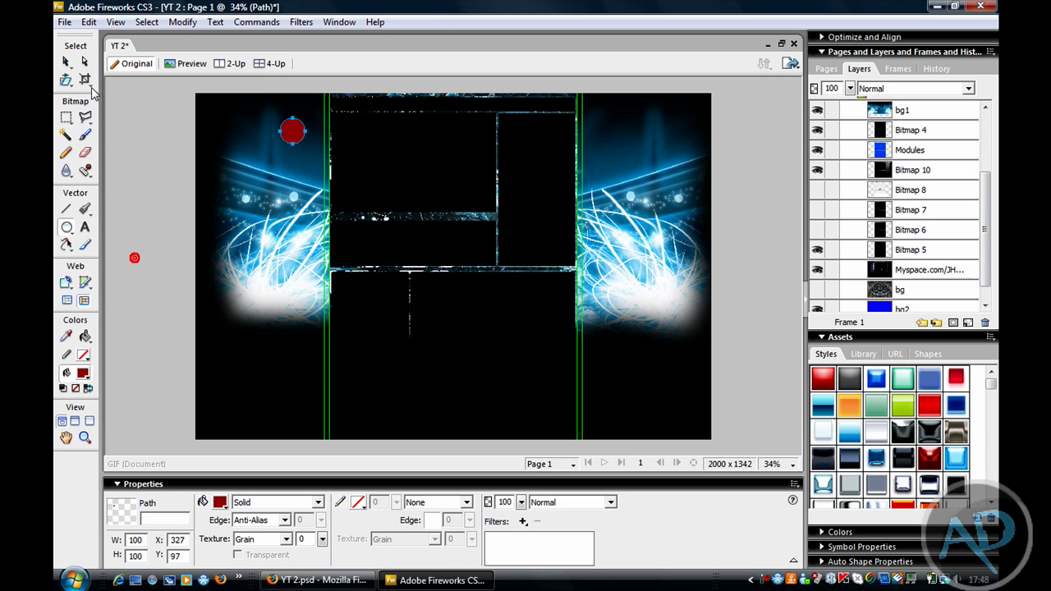
Move the red circle beside the left pair of green guides and set its width and height to 125.
{"action": "left_click", "coordinate": [69, 66]}
{"action": "left_click_drag", "start_coordinate": [294, 131], "coordinate": [311, 127]}
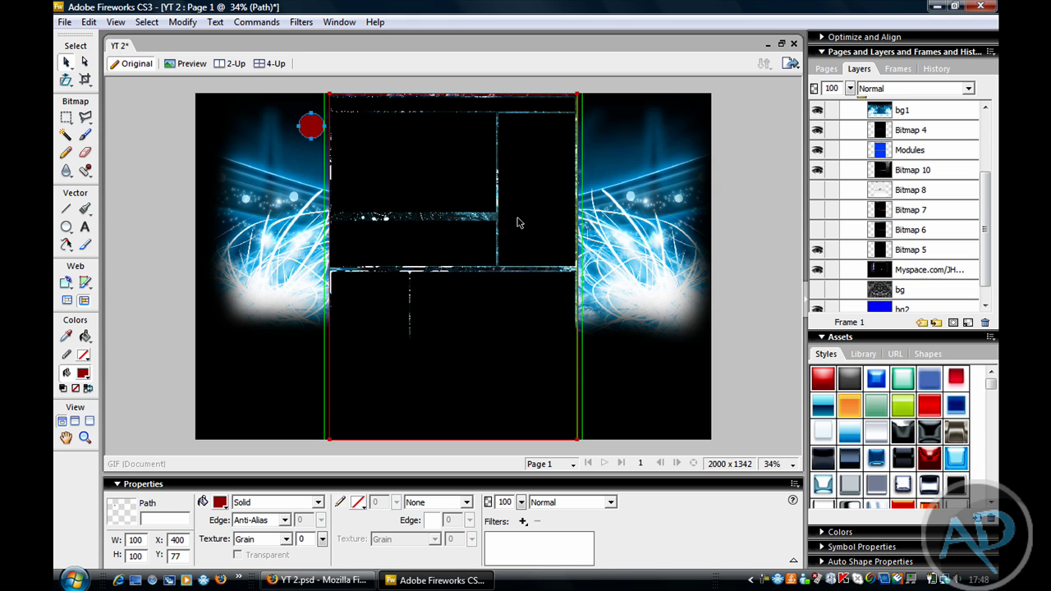
{"action": "double_click", "coordinate": [134, 539]}
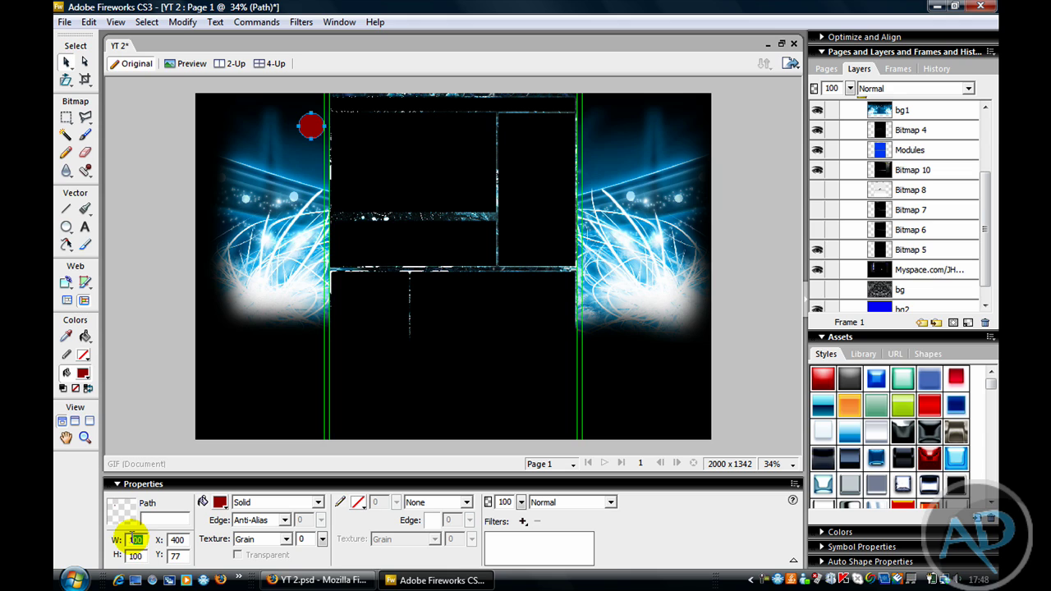
{"action": "type", "text": "125"}
{"action": "key", "text": "Tab"}
{"action": "type", "text": "125"}
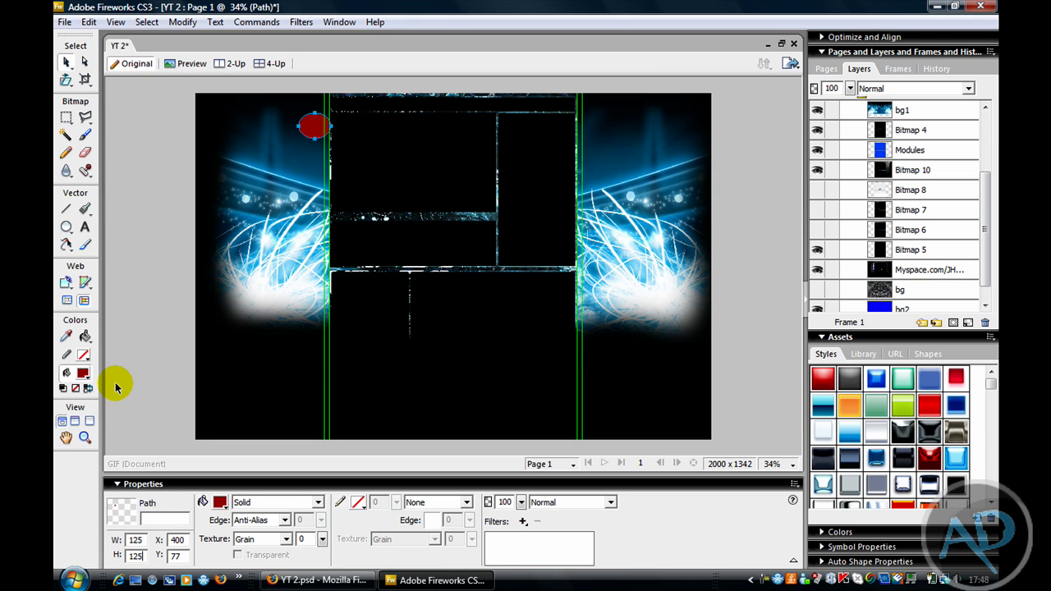
{"action": "left_click", "coordinate": [115, 384]}
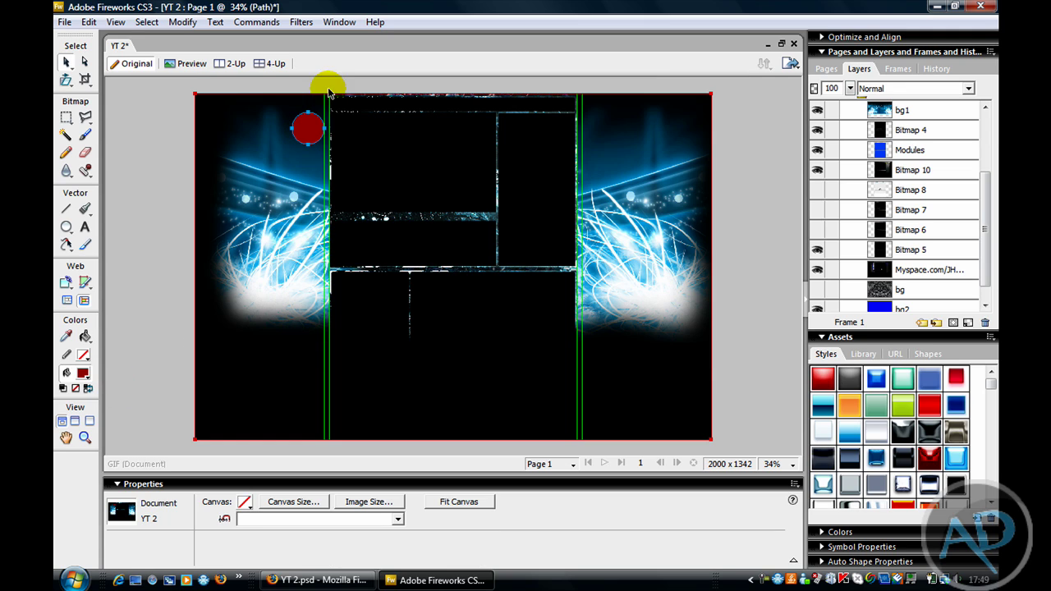
Give the red circle a black #000000 stroke with a tip size of 4.
{"action": "left_click", "coordinate": [311, 127]}
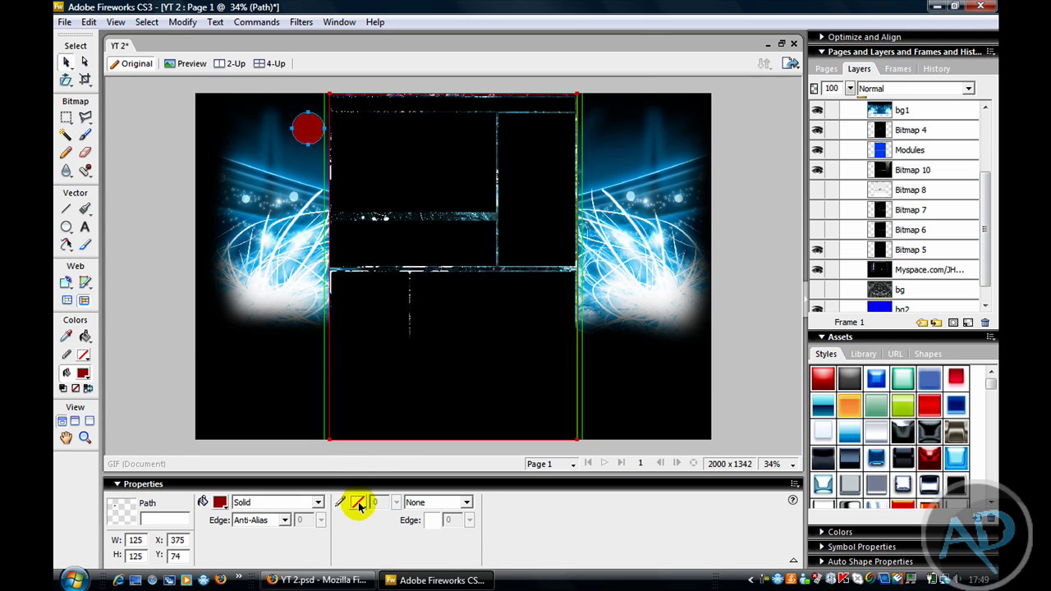
{"action": "left_click", "coordinate": [358, 503]}
{"action": "left_click", "coordinate": [392, 427]}
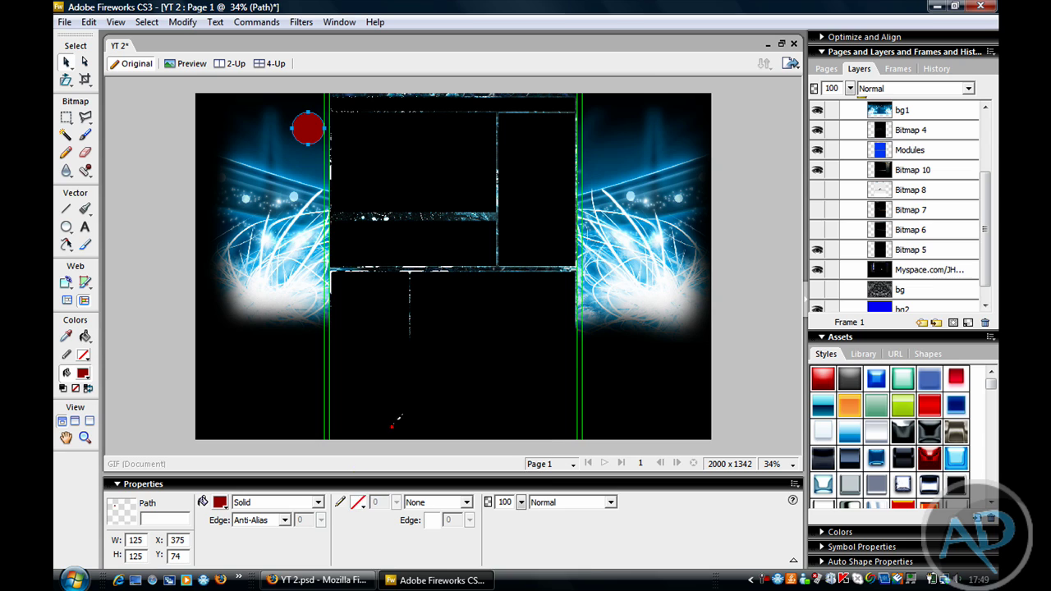
{"action": "left_click", "coordinate": [359, 503]}
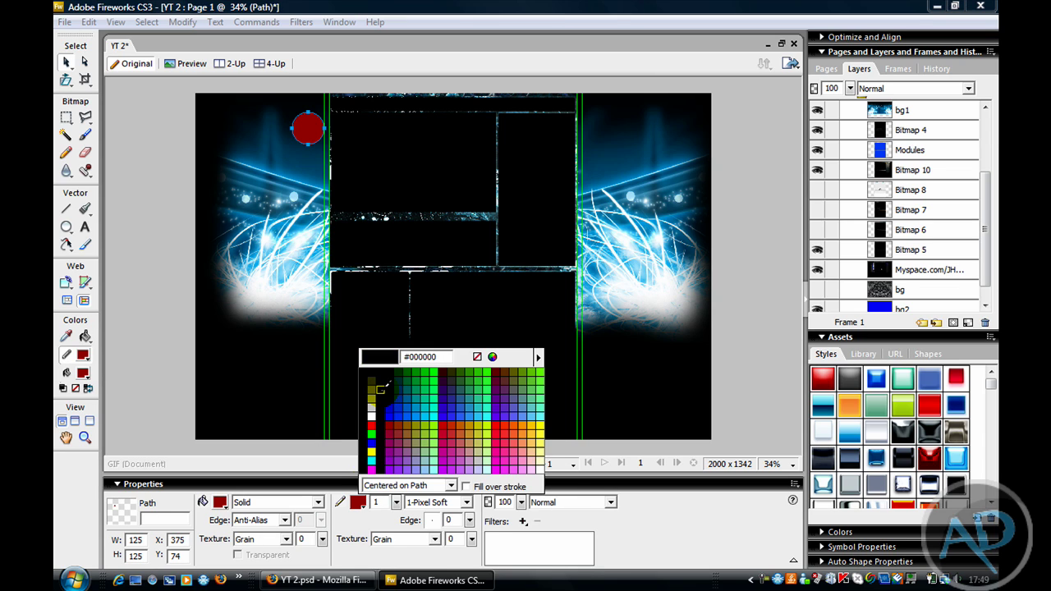
{"action": "left_click", "coordinate": [383, 383]}
{"action": "left_click", "coordinate": [397, 502]}
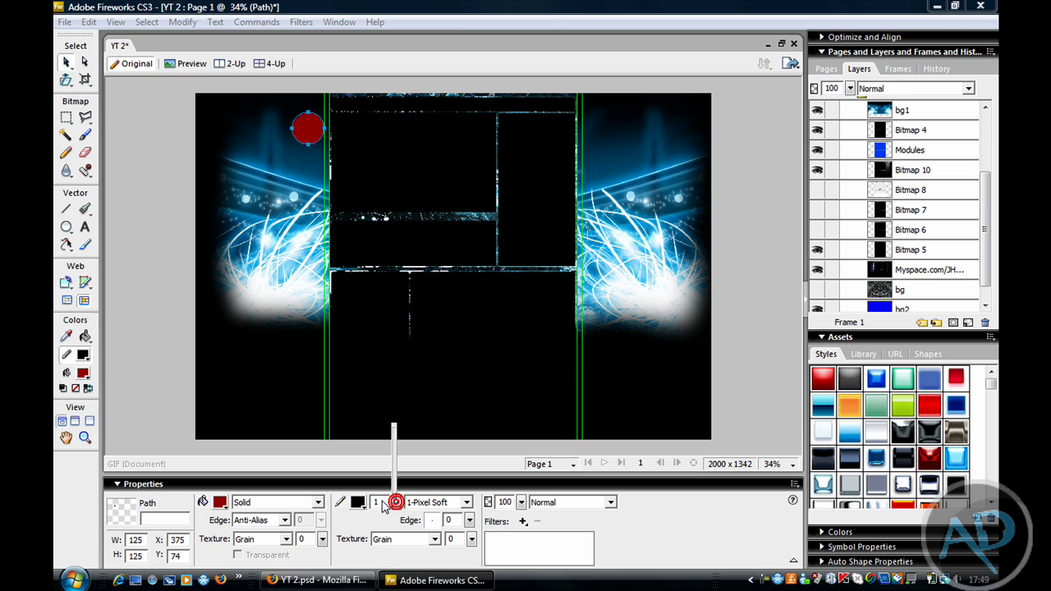
{"action": "left_click", "coordinate": [381, 502]}
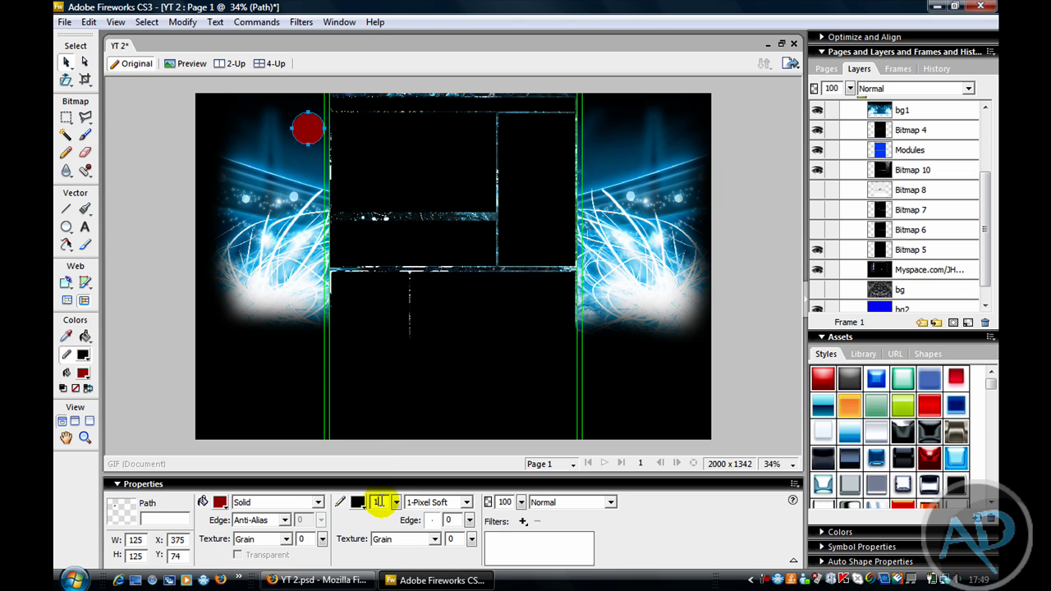
{"action": "type", "text": "4"}
Change the red circle's fill from solid to an Ellipse gradient.
{"action": "left_click", "coordinate": [291, 502]}
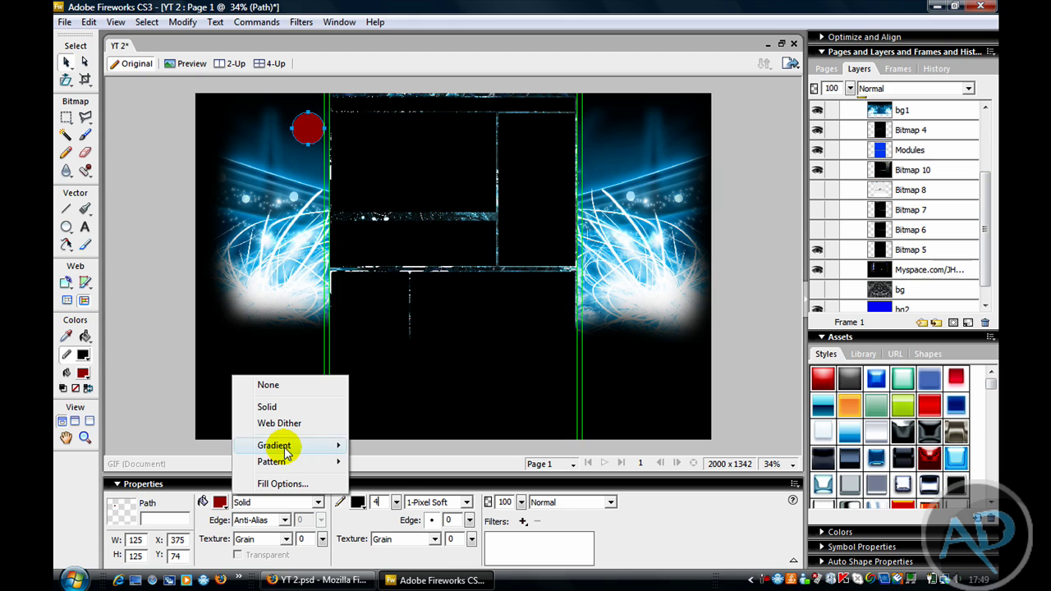
{"action": "mouse_move", "coordinate": [280, 448]}
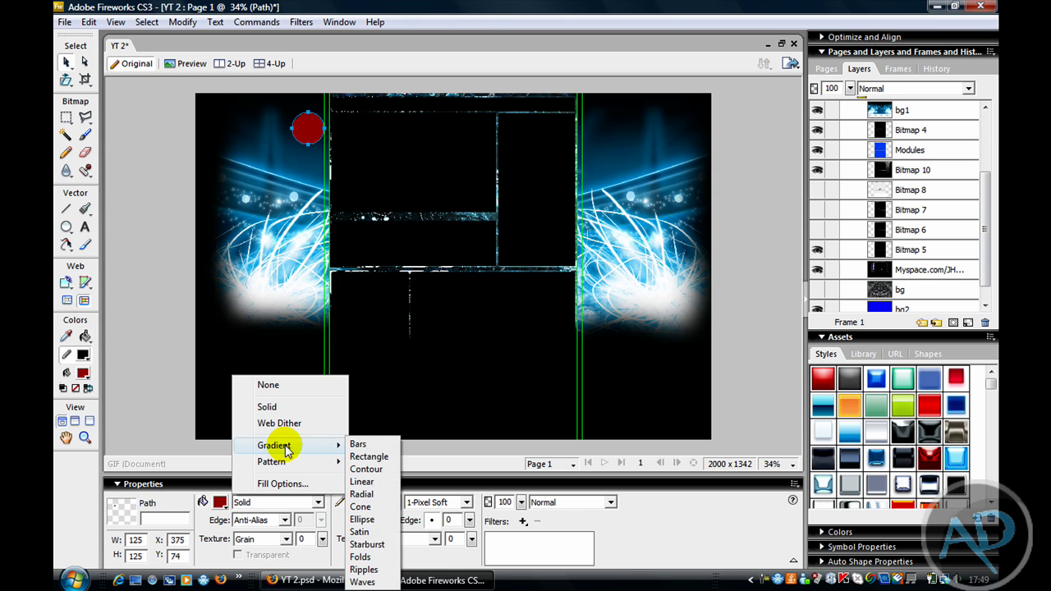
{"action": "left_click", "coordinate": [378, 522]}
{"action": "left_click", "coordinate": [220, 503]}
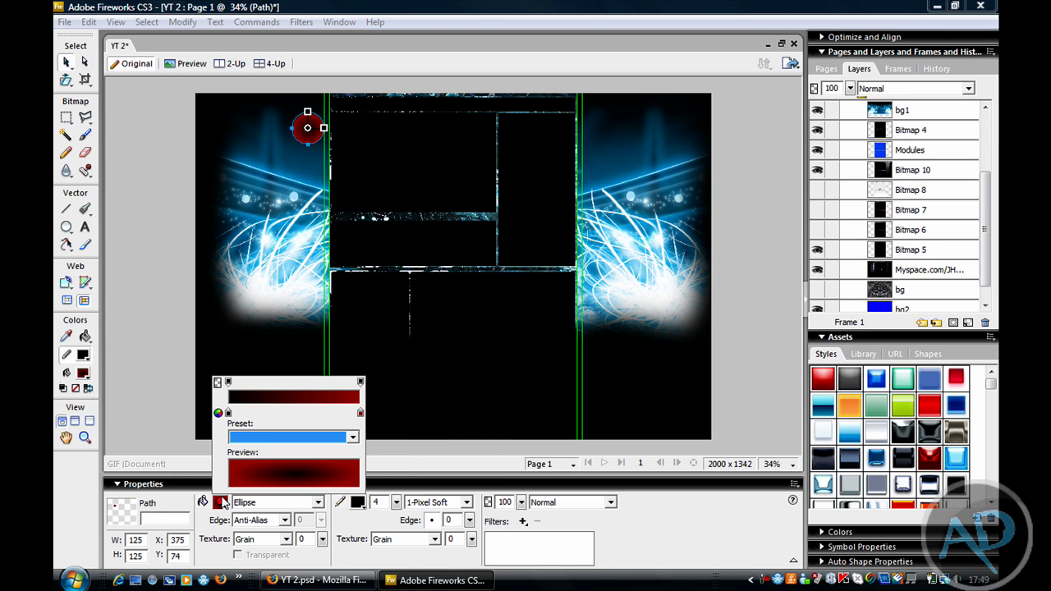
{"action": "left_click", "coordinate": [731, 361]}
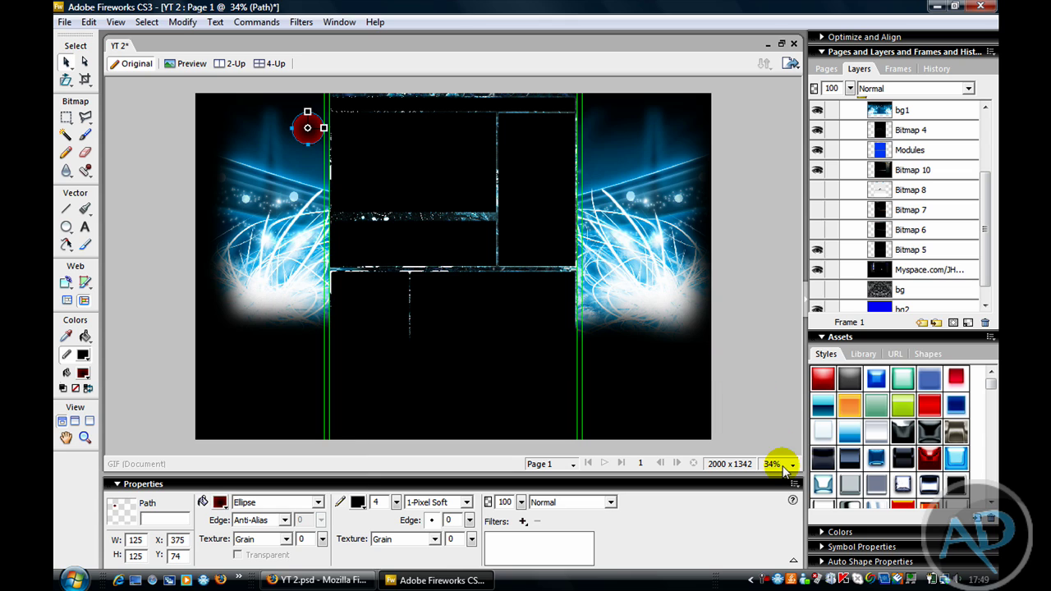
Set the circle gradient's outer colour to bright blue and move its black stop about two-thirds of the way toward the blue.
{"action": "left_click", "coordinate": [786, 466]}
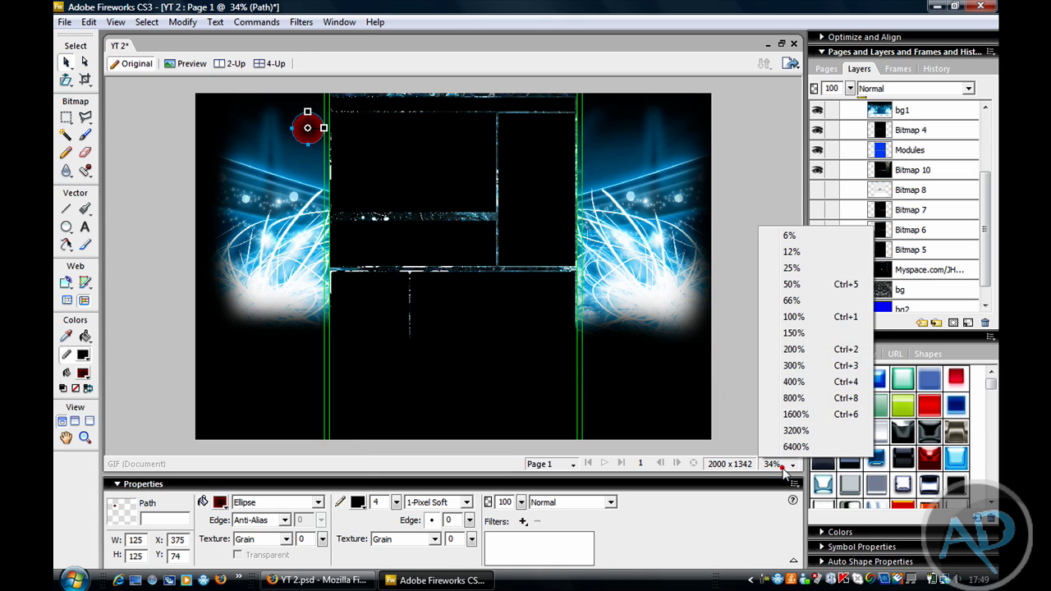
{"action": "left_click", "coordinate": [786, 302]}
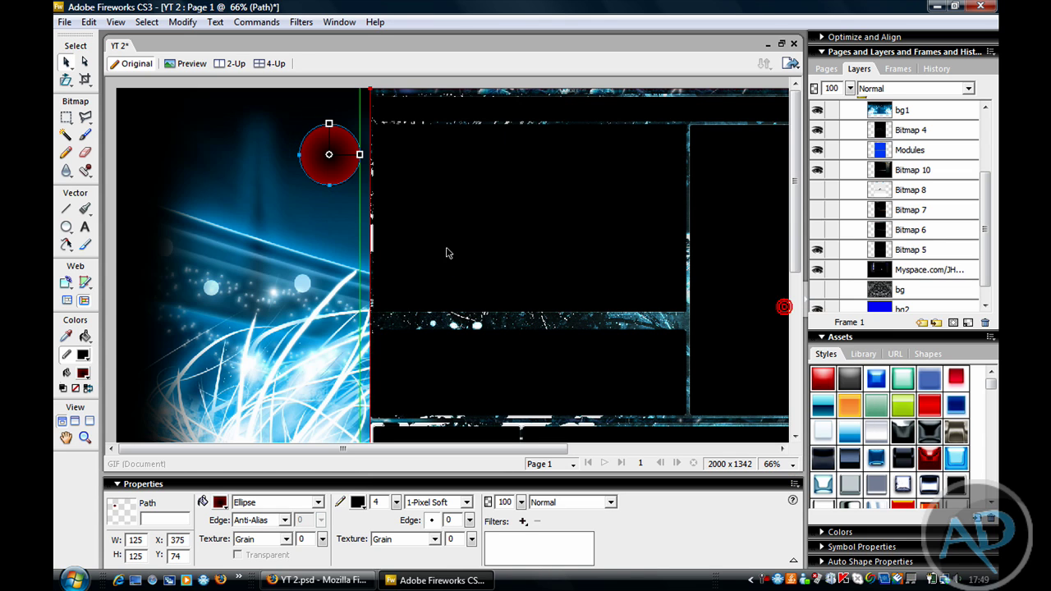
{"action": "left_click", "coordinate": [219, 501]}
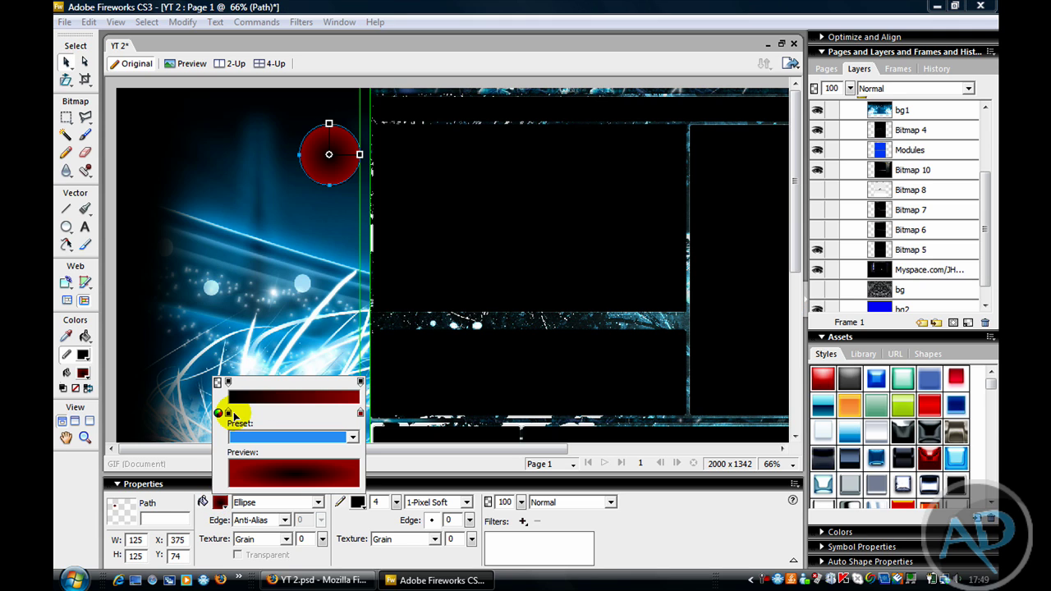
{"action": "left_click", "coordinate": [361, 413]}
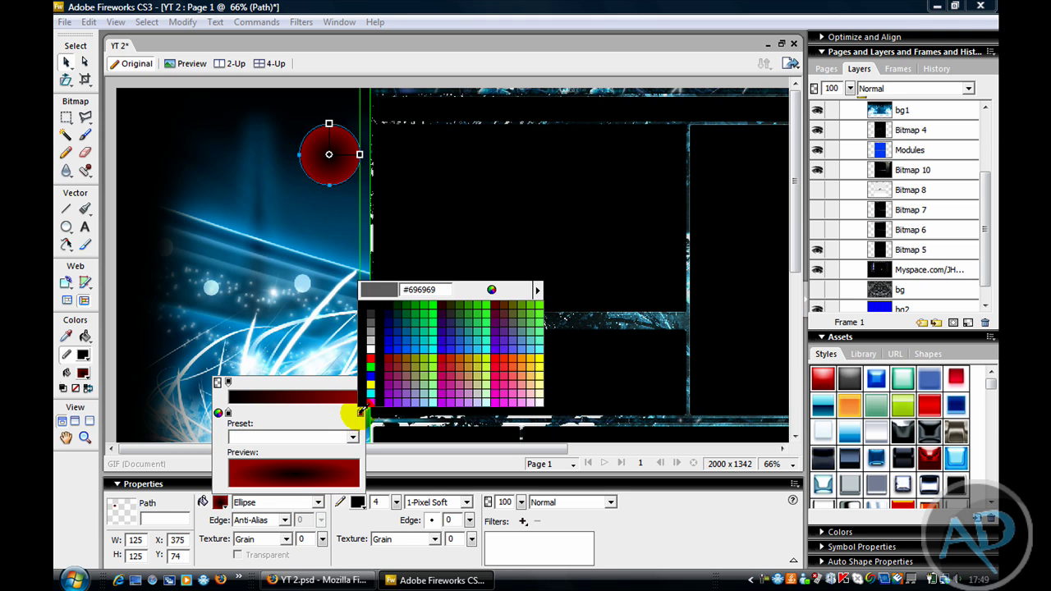
{"action": "left_click", "coordinate": [426, 347]}
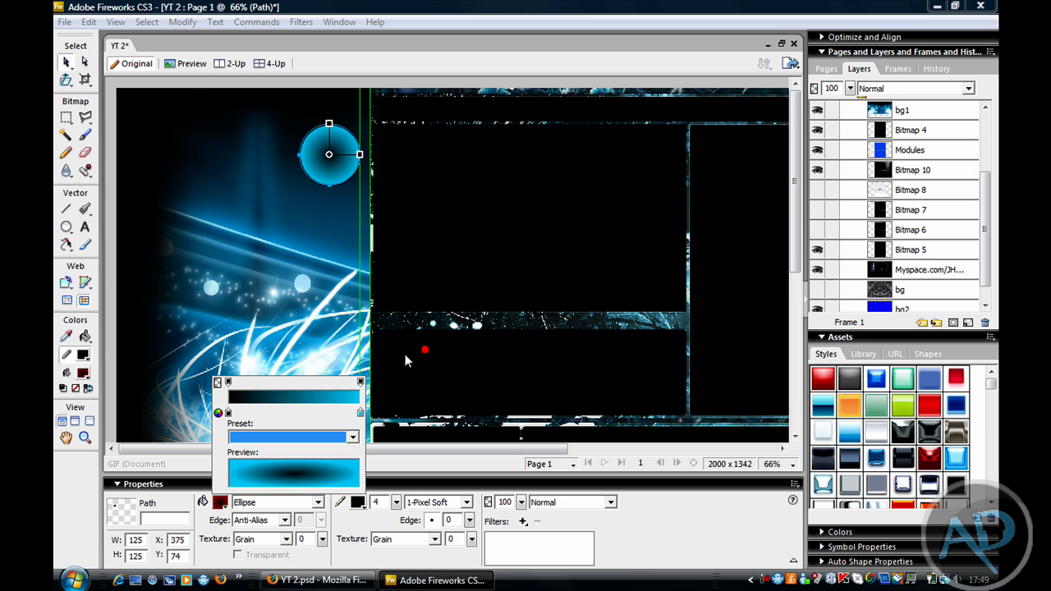
{"action": "left_click_drag", "start_coordinate": [227, 413], "coordinate": [311, 413]}
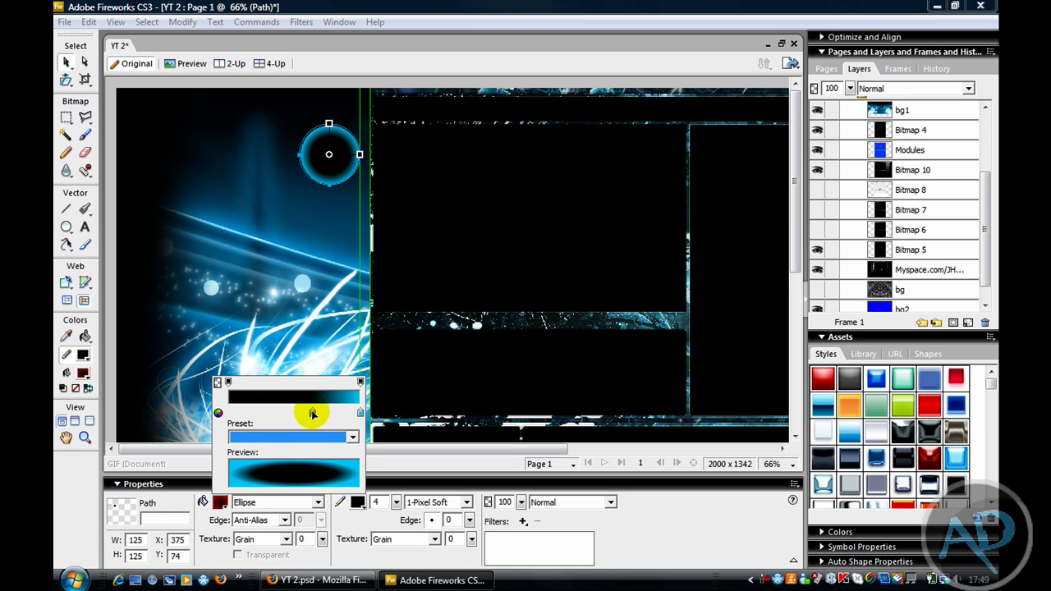
{"action": "left_click", "coordinate": [277, 300]}
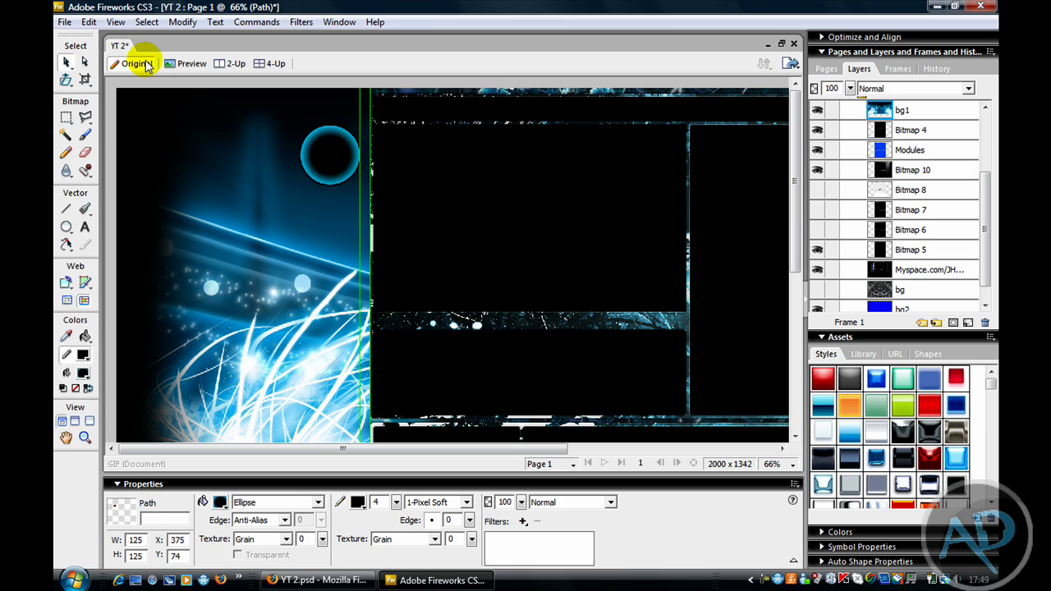
Duplicate the gradient circle and place the copy beside the right pair of guides at X 1501, Y 74.
{"action": "left_click", "coordinate": [266, 144]}
{"action": "left_click", "coordinate": [332, 152]}
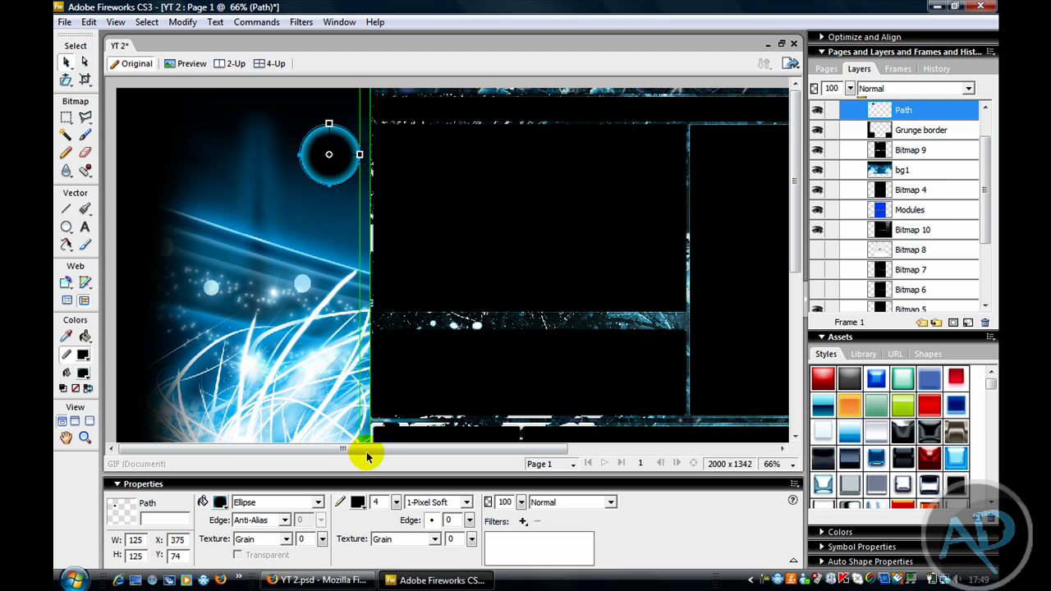
{"action": "key", "text": "ctrl+v"}
{"action": "left_click_drag", "start_coordinate": [345, 450], "coordinate": [430, 450]}
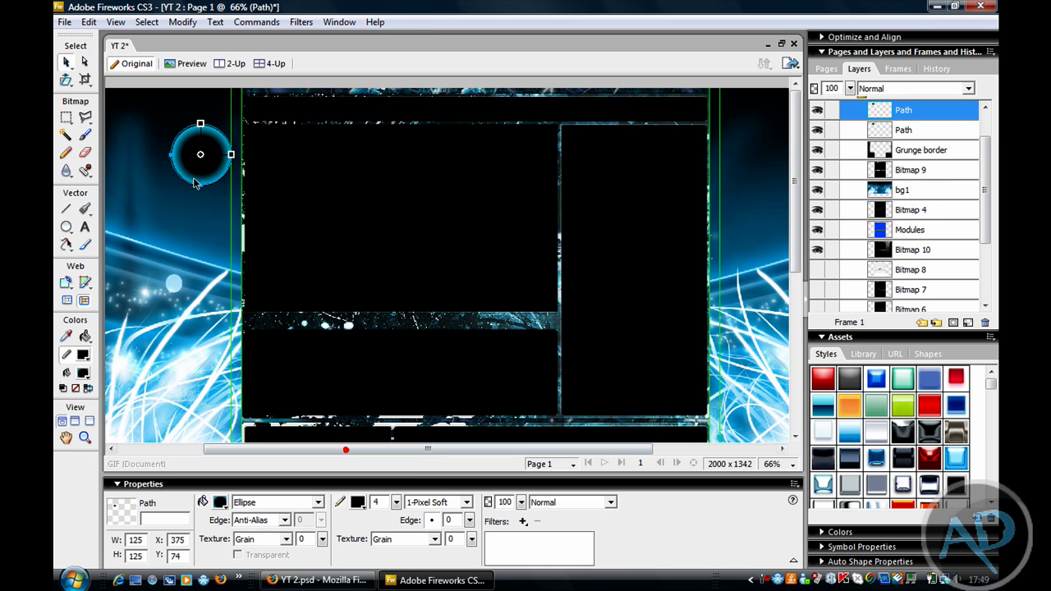
{"action": "left_click_drag", "start_coordinate": [193, 178], "coordinate": [747, 179]}
{"action": "key", "text": "shift+Right"}
{"action": "key", "text": "shift+Right"}
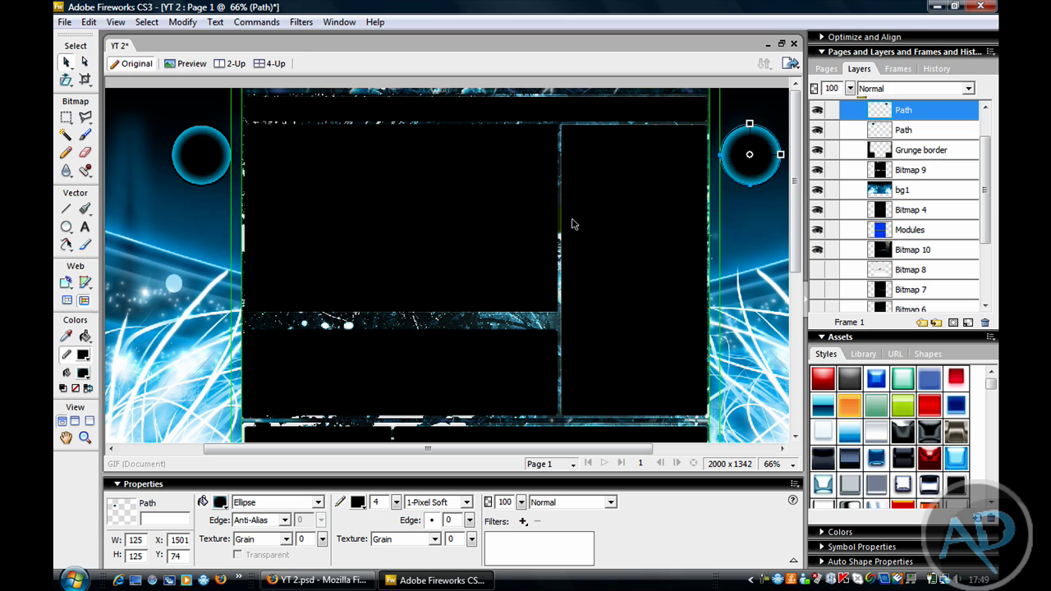
{"action": "left_click", "coordinate": [85, 63]}
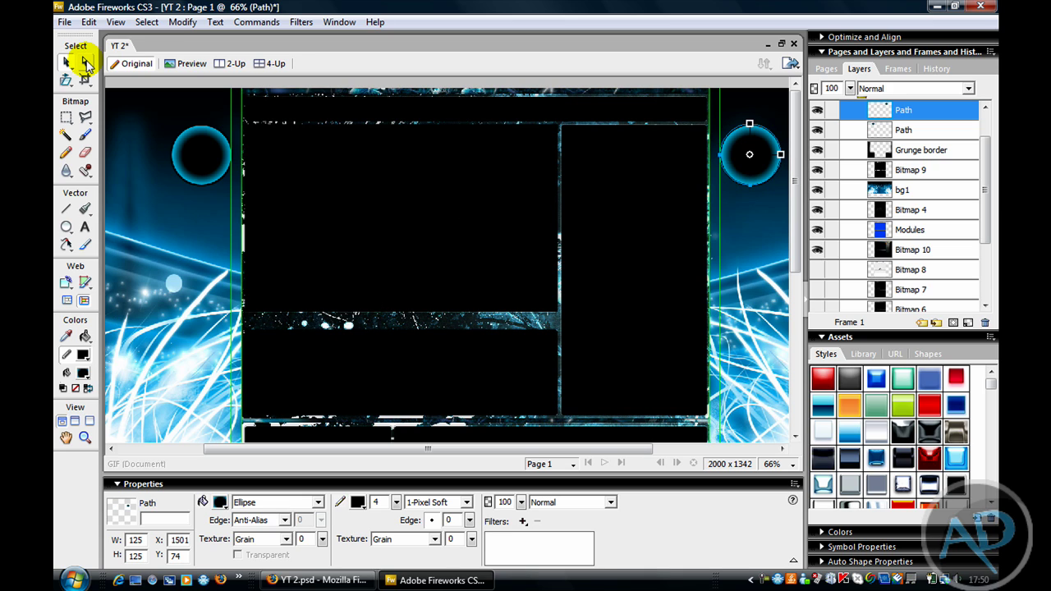
{"action": "left_click", "coordinate": [172, 283]}
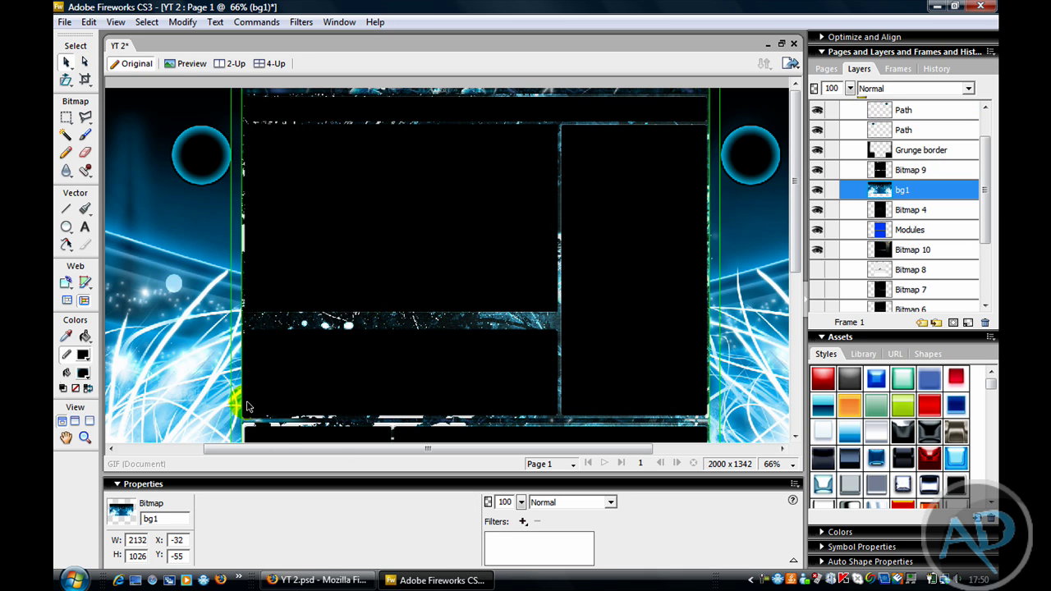
Add the text "AD" with the Text tool and move it inside the left circle.
{"action": "left_click", "coordinate": [91, 223]}
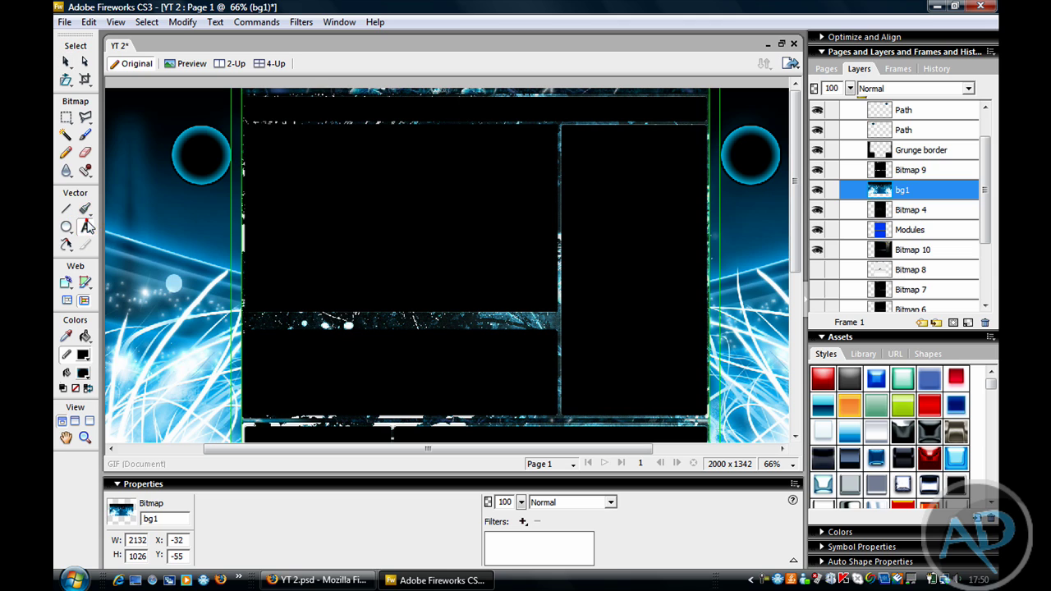
{"action": "left_click_drag", "start_coordinate": [178, 135], "coordinate": [232, 177]}
{"action": "type", "text": "A"}
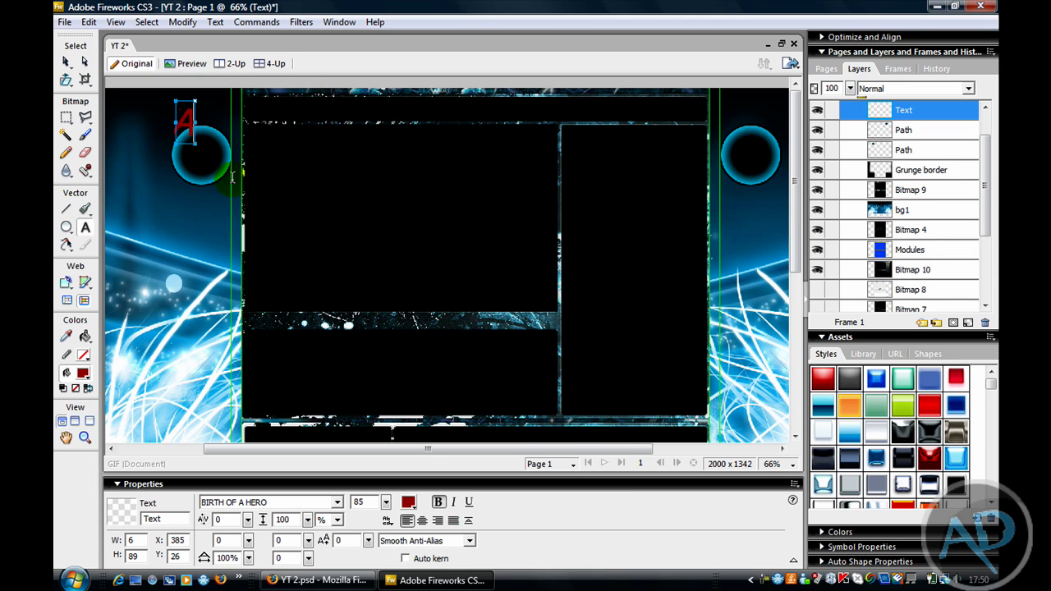
{"action": "type", "text": "D"}
{"action": "left_click", "coordinate": [67, 61]}
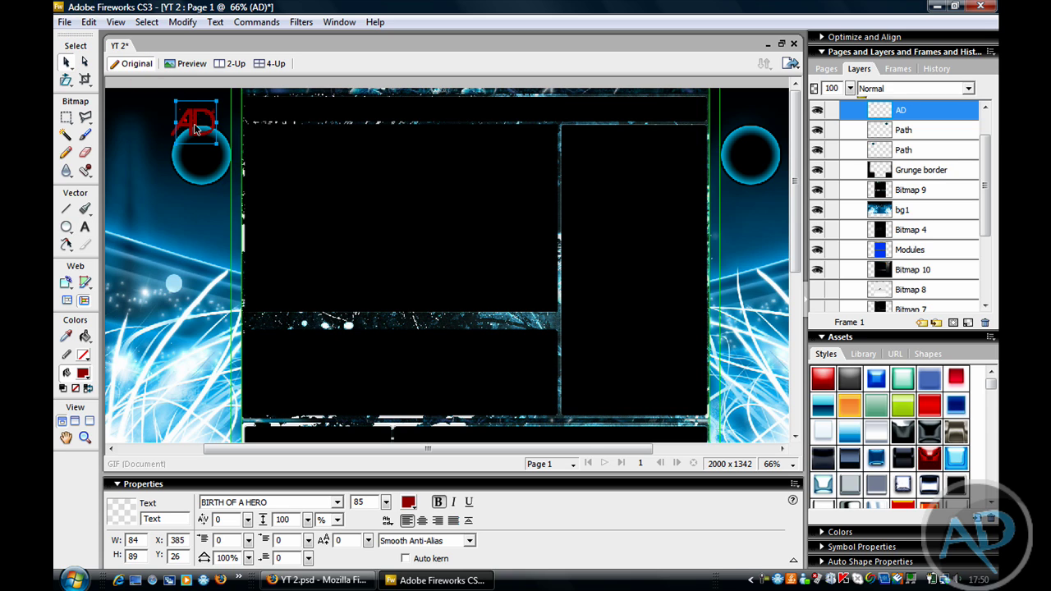
{"action": "left_click_drag", "start_coordinate": [197, 135], "coordinate": [195, 148]}
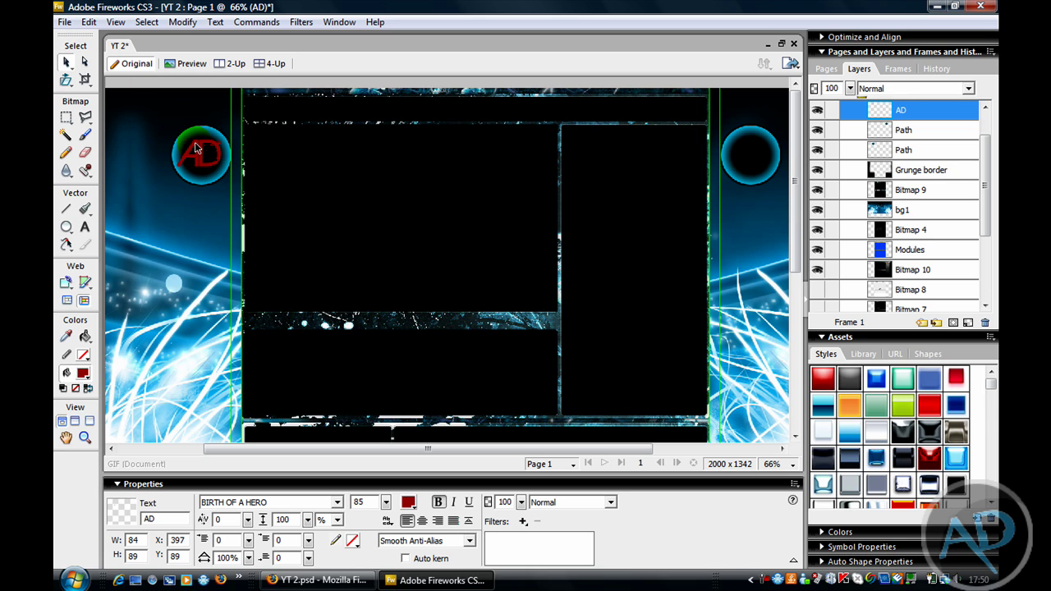
Set the AD text's font size to 80.
{"action": "left_click", "coordinate": [372, 498]}
{"action": "type", "text": "8"}
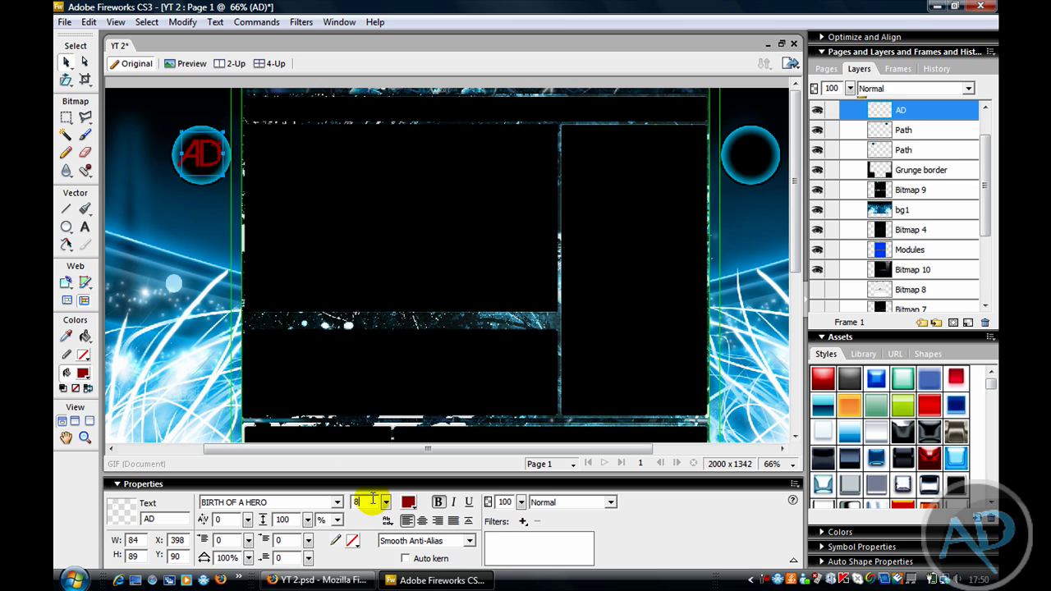
{"action": "type", "text": "0"}
{"action": "left_click", "coordinate": [180, 335]}
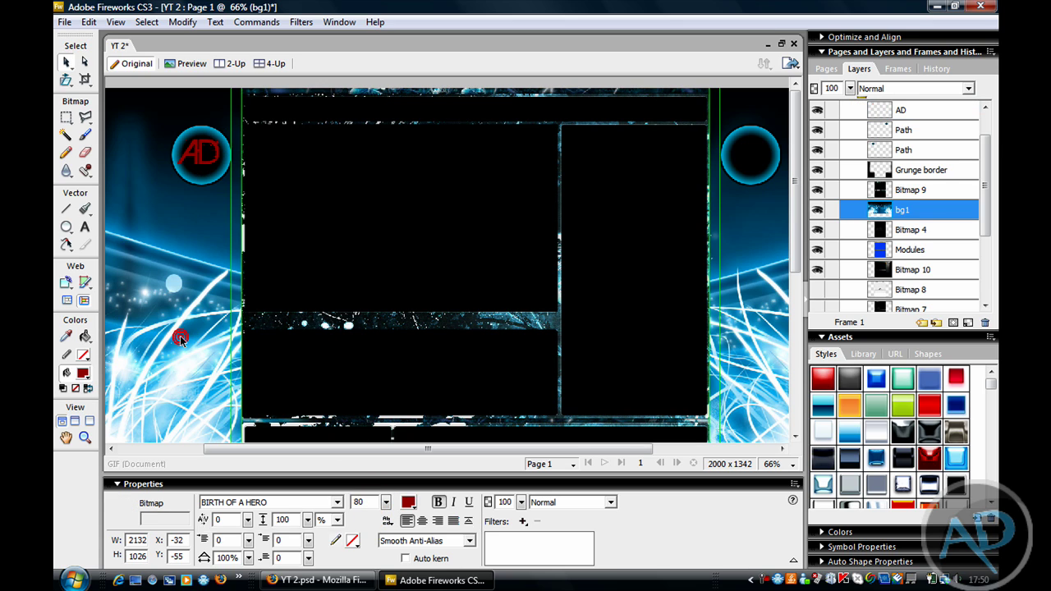
Position the AD text at X 406, Y 95 inside the left circle and set its font size to 70.
{"action": "left_click", "coordinate": [205, 155]}
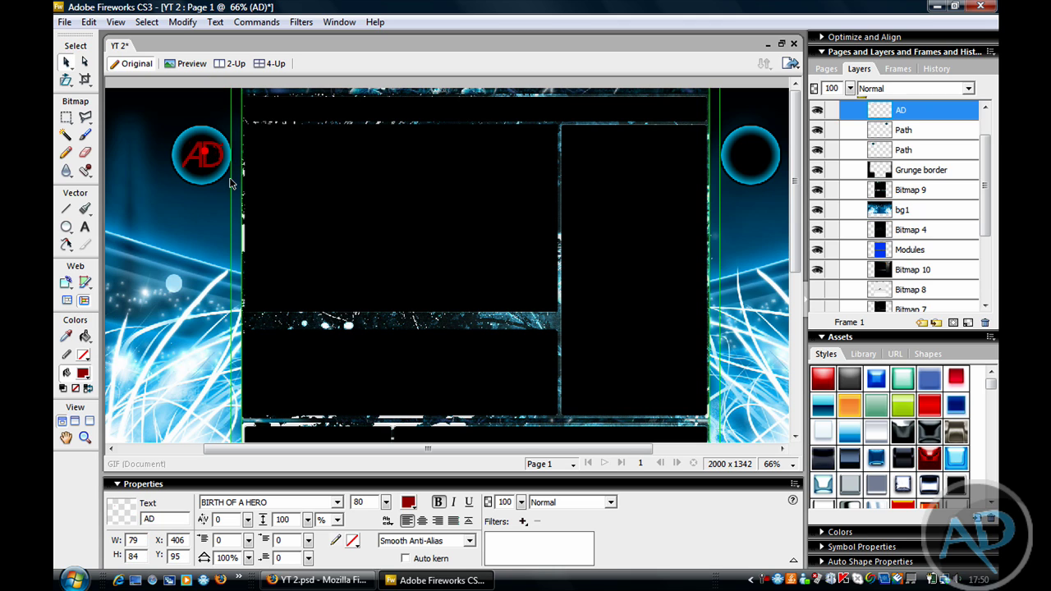
{"action": "double_click", "coordinate": [359, 502]}
{"action": "type", "text": "70"}
{"action": "key", "text": "Return"}
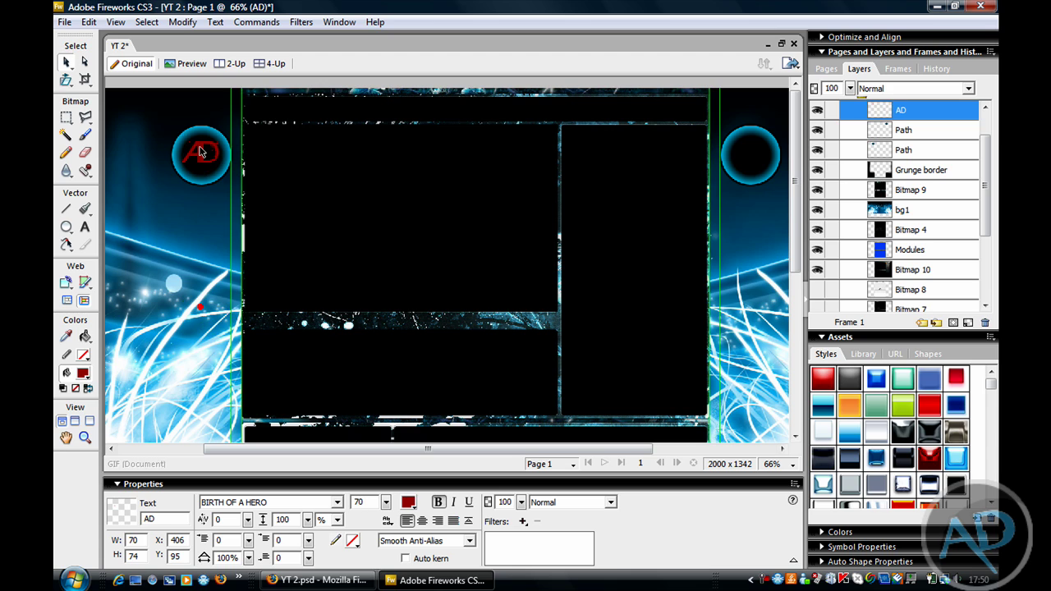
Apply the blue Text Effect Small 018 style to the AD text.
{"action": "left_click", "coordinate": [199, 152]}
{"action": "left_click", "coordinate": [200, 152]}
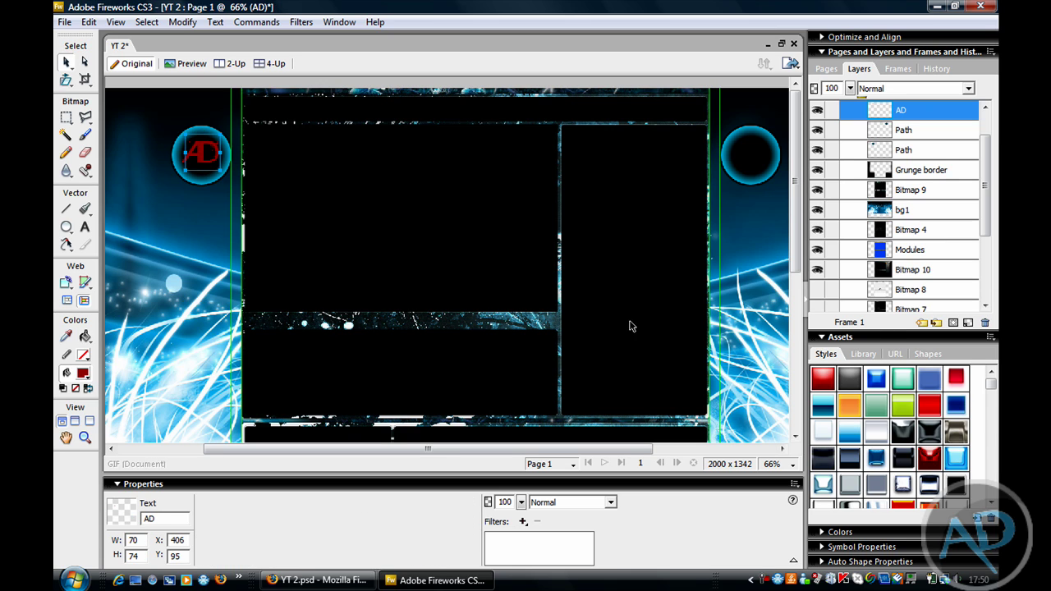
{"action": "left_click_drag", "start_coordinate": [992, 381], "coordinate": [990, 457]}
{"action": "left_click", "coordinate": [819, 424]}
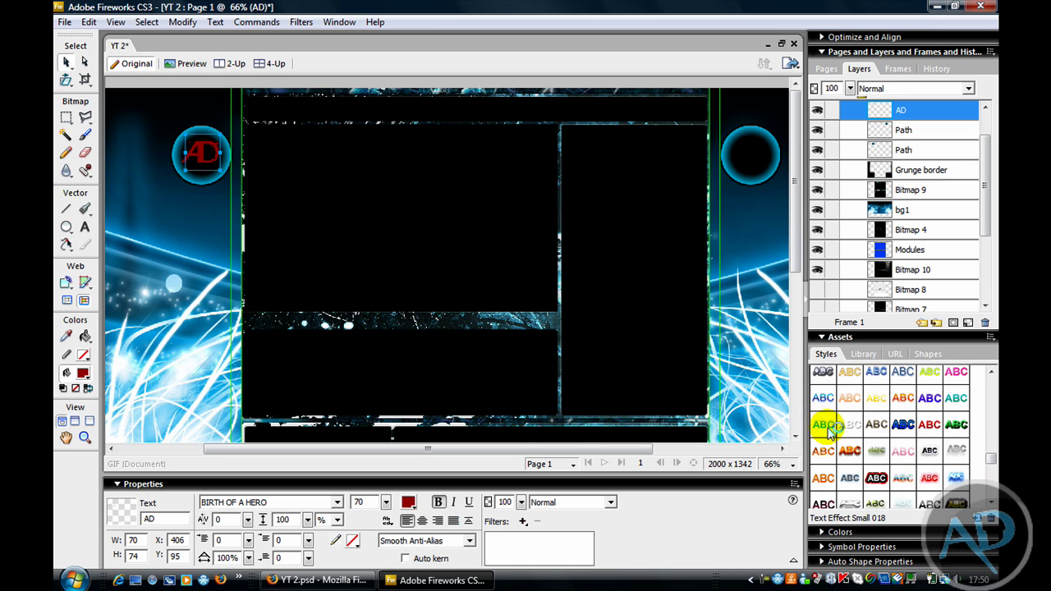
{"action": "left_click", "coordinate": [828, 427]}
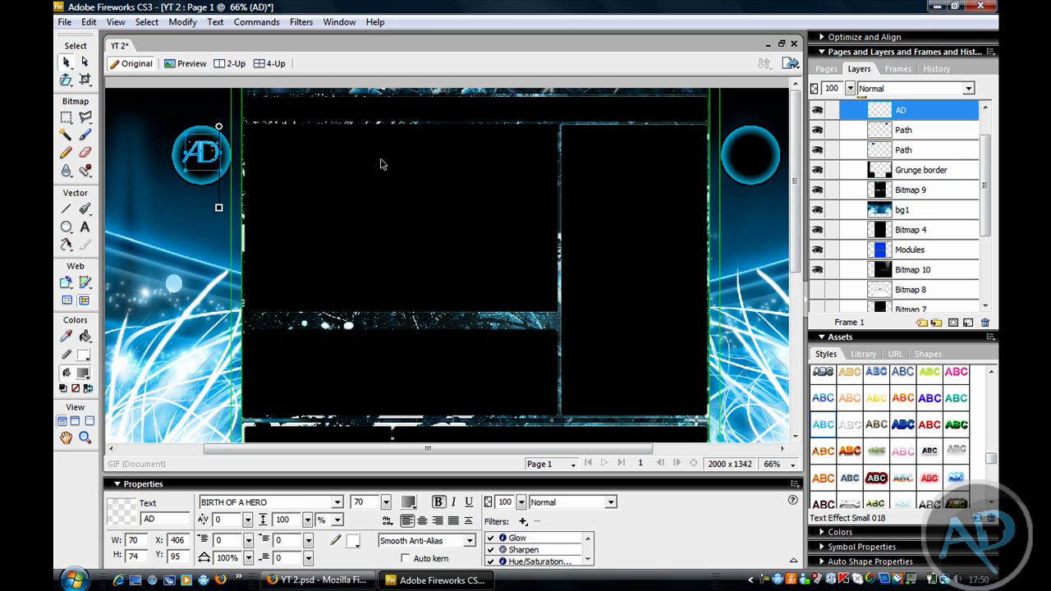
Duplicate the styled AD text so that one copy sits inside the right circle and the other inside the left circle.
{"action": "left_click_drag", "start_coordinate": [202, 147], "coordinate": [749, 143]}
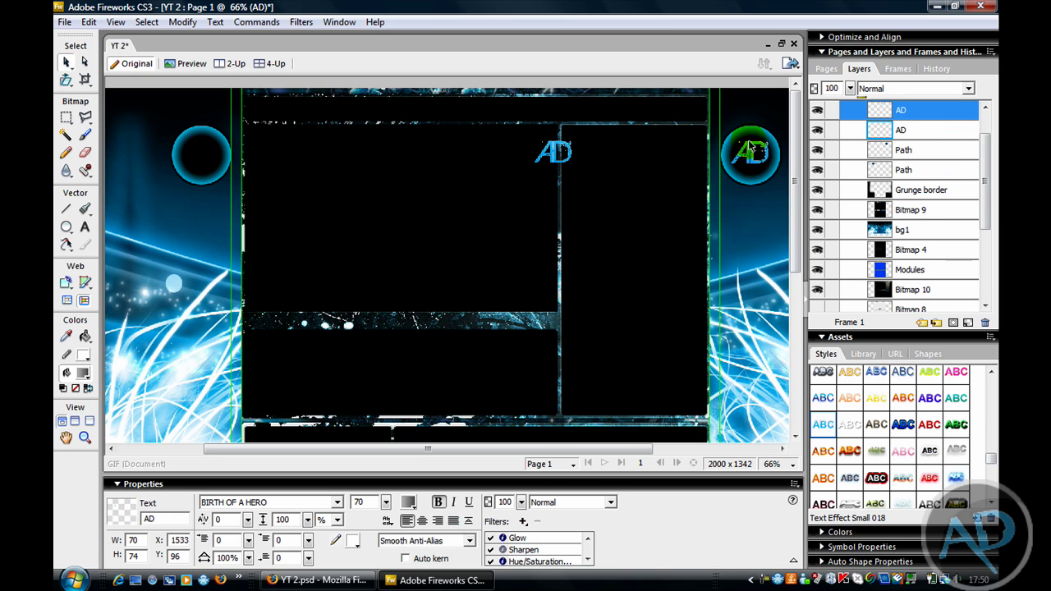
{"action": "left_click", "coordinate": [554, 152]}
{"action": "left_click_drag", "start_coordinate": [550, 149], "coordinate": [197, 153]}
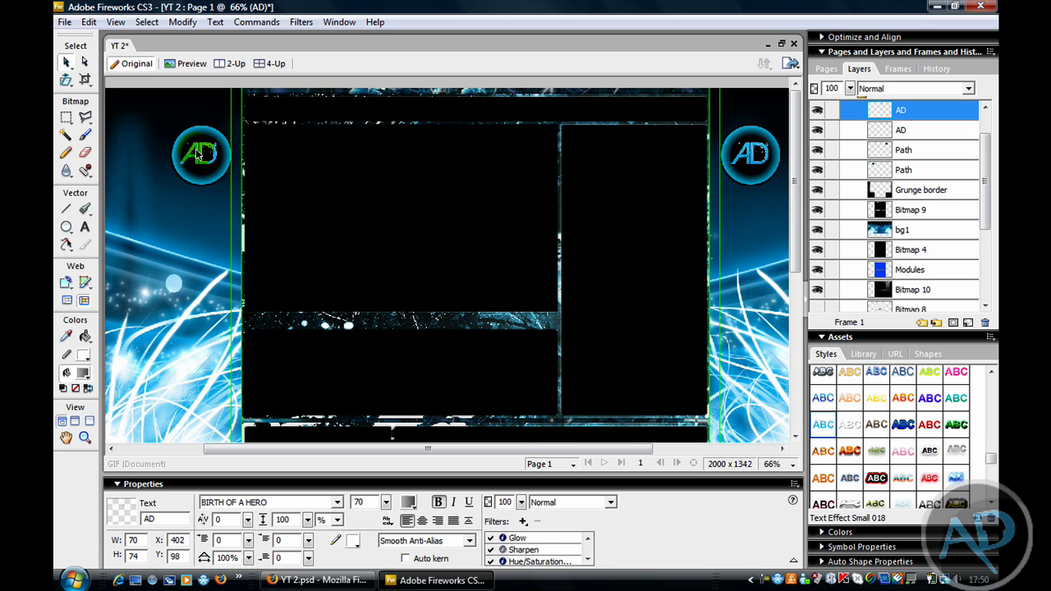
{"action": "left_click", "coordinate": [150, 147]}
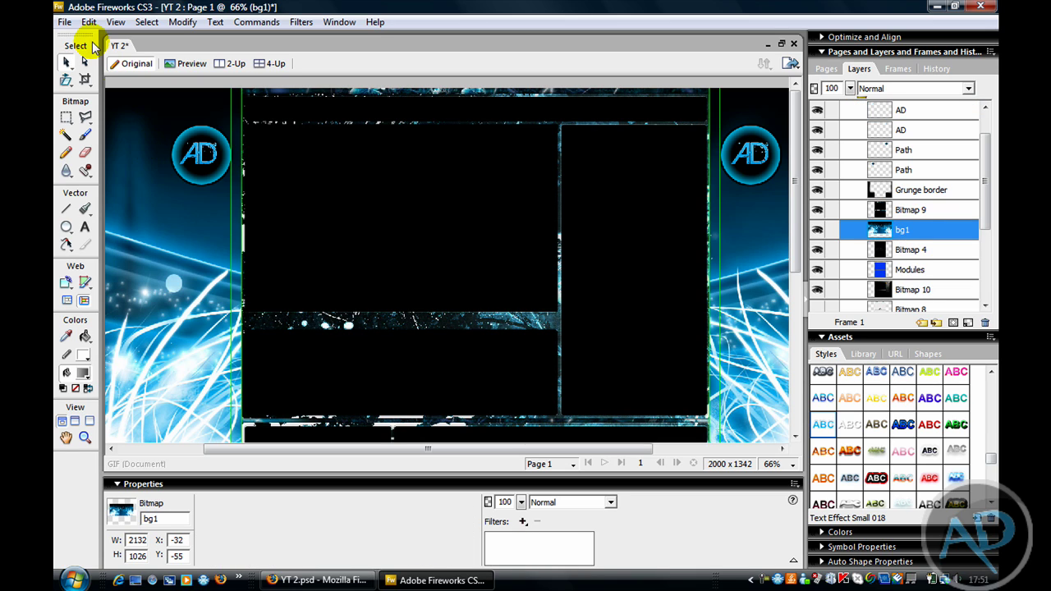
Delete the Bitmap 4, Modules, Bitmap 10 and Bitmap 8 layers below bg1.
{"action": "left_click_drag", "start_coordinate": [984, 189], "coordinate": [985, 200]}
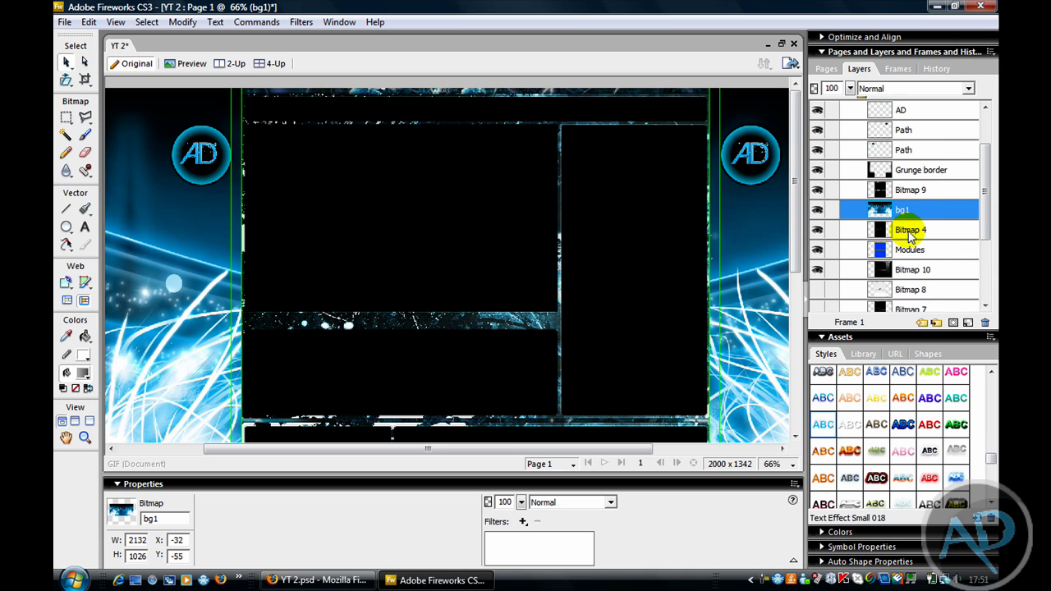
{"action": "left_click", "coordinate": [908, 233]}
{"action": "key", "text": "Delete"}
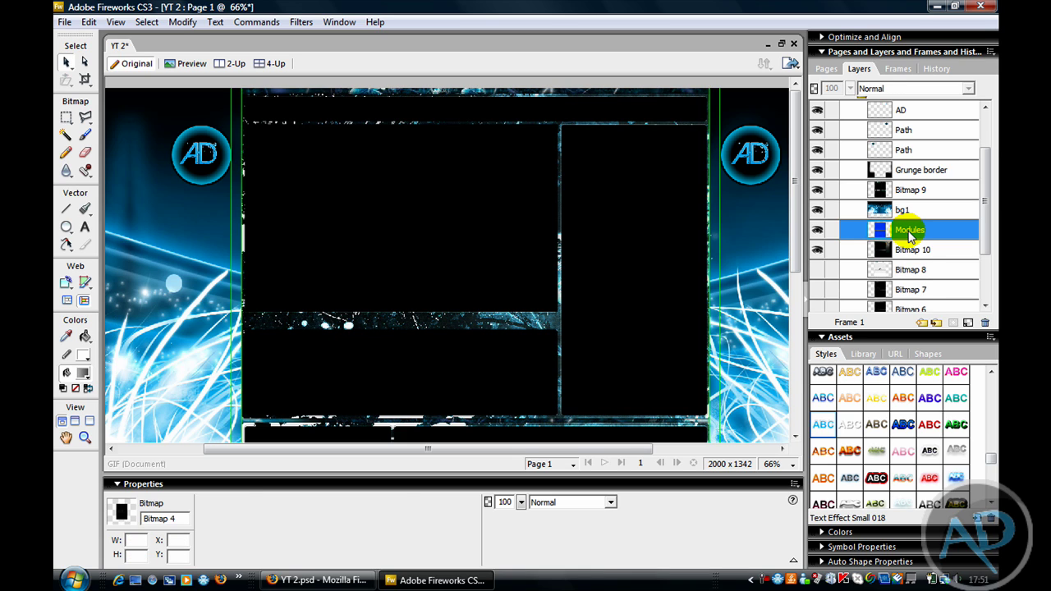
{"action": "key", "text": "Delete"}
{"action": "left_click", "coordinate": [908, 233]}
{"action": "key", "text": "Delete"}
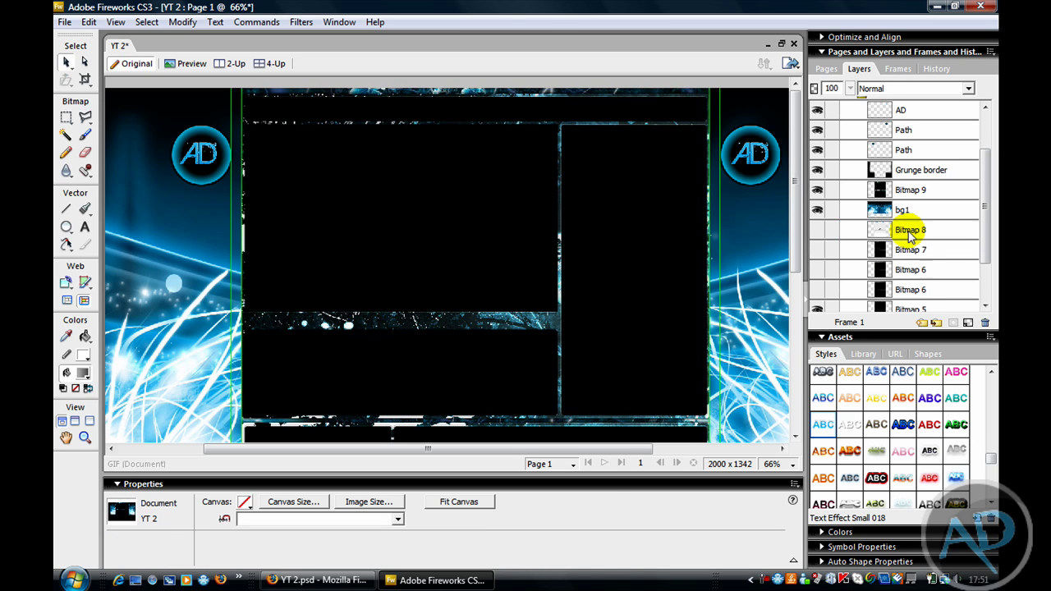
{"action": "left_click", "coordinate": [908, 233]}
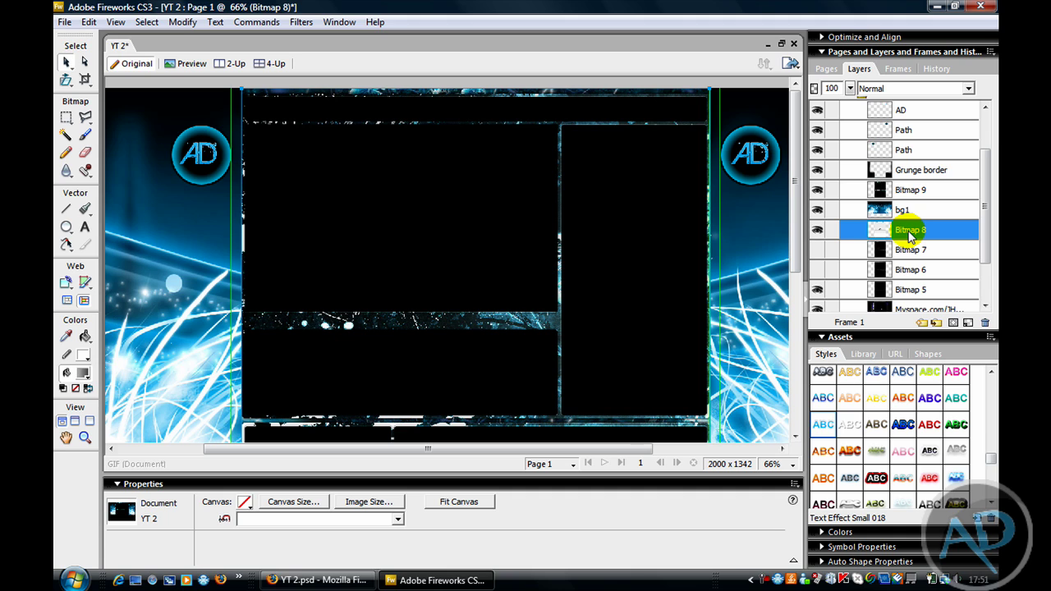
{"action": "key", "text": "Delete"}
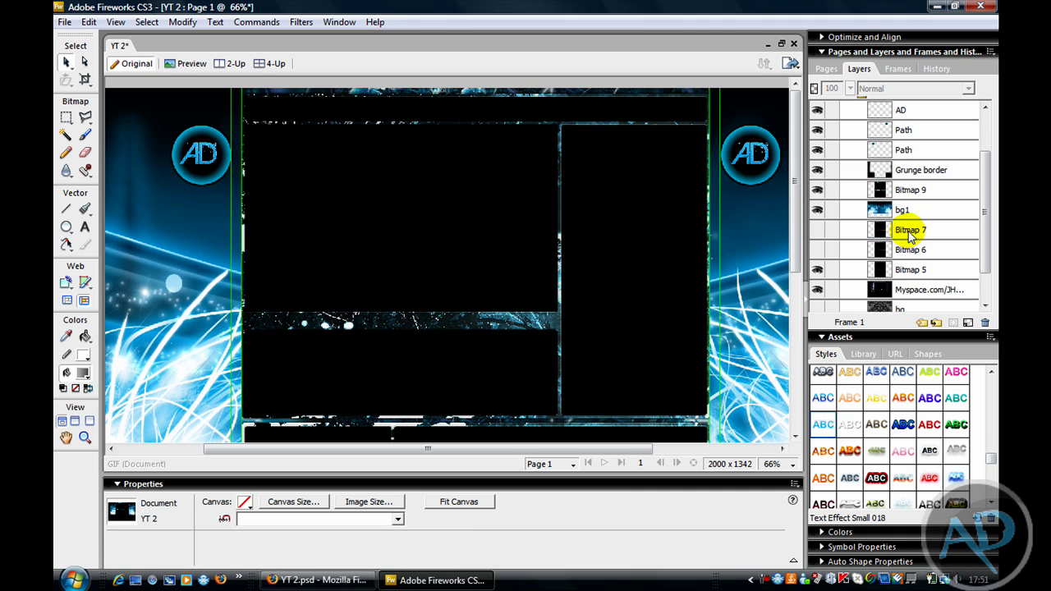
Delete the Bitmap 7, Bitmap 6 and Bitmap 5 layers below bg1.
{"action": "left_click", "coordinate": [908, 233]}
{"action": "key", "text": "Delete"}
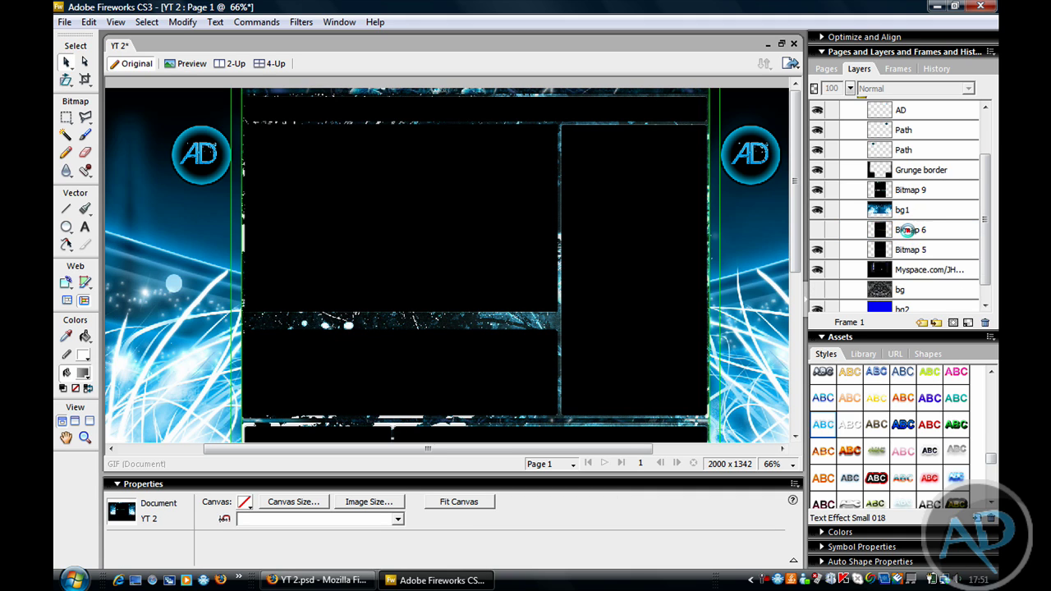
{"action": "left_click", "coordinate": [908, 230]}
{"action": "key", "text": "Delete"}
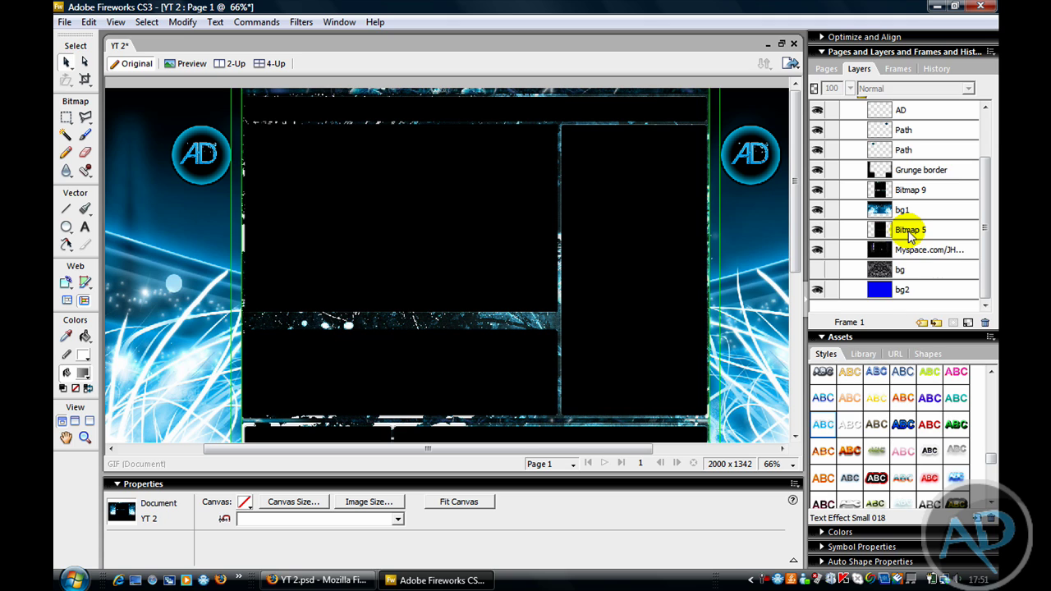
{"action": "left_click", "coordinate": [908, 231]}
{"action": "key", "text": "Delete"}
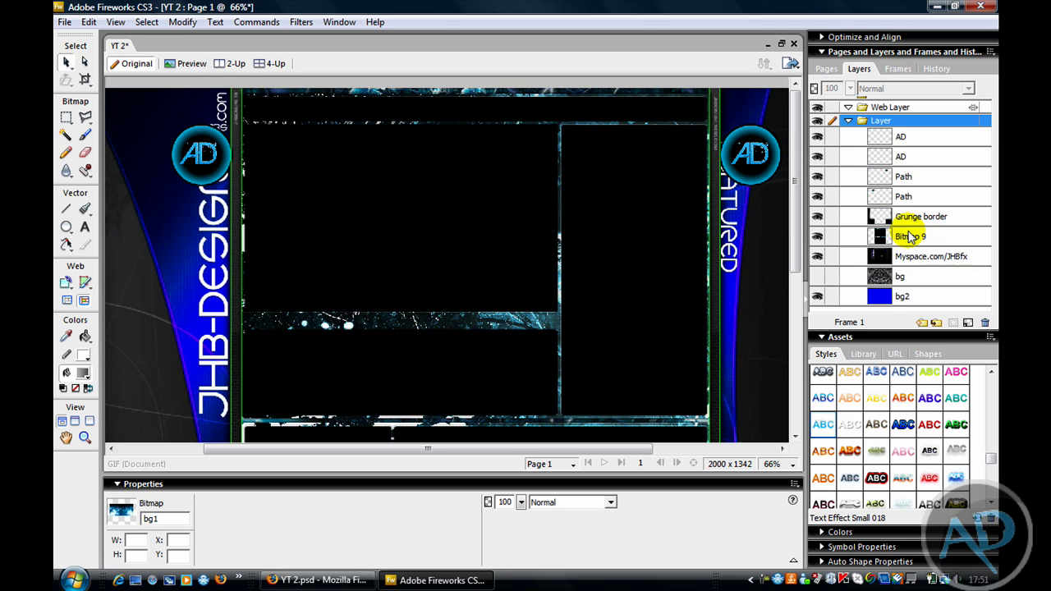
{"action": "left_click", "coordinate": [908, 236]}
{"action": "key", "text": "Delete"}
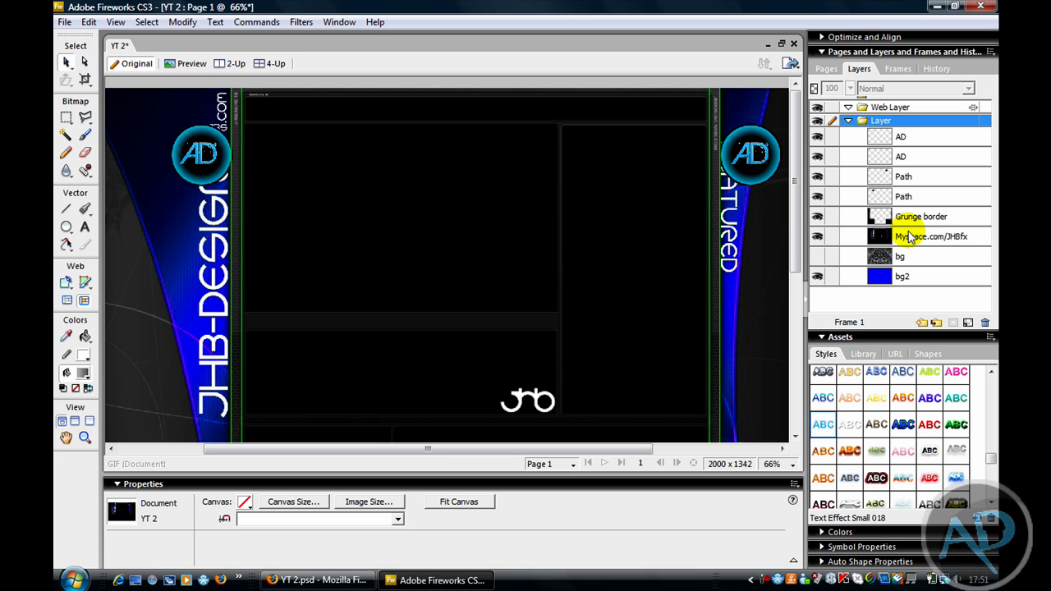
{"action": "key", "text": "ctrl+z"}
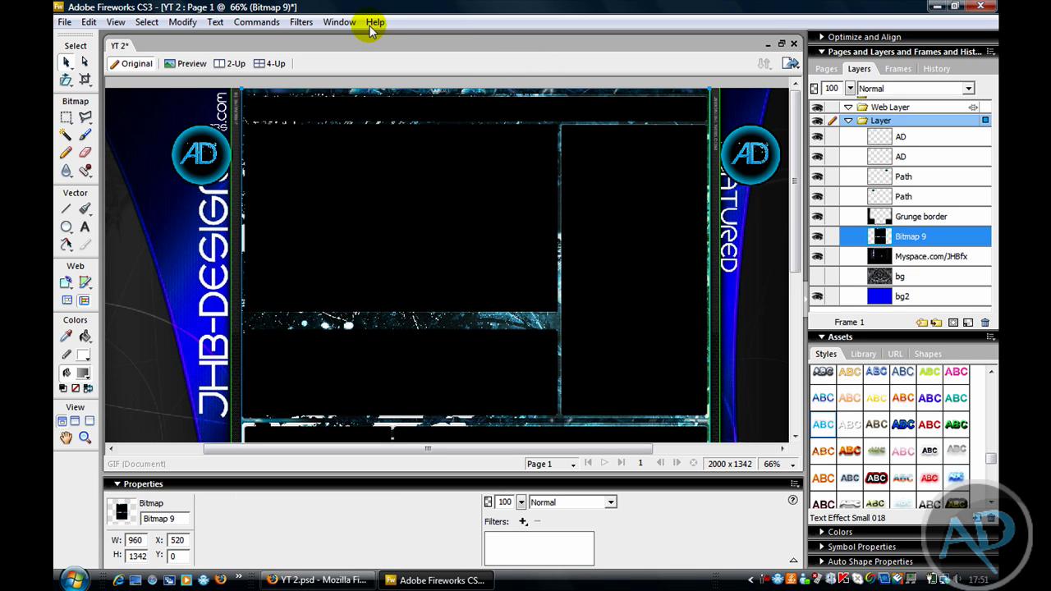
Undo the deletion of the bg1 background layer.
{"action": "left_click", "coordinate": [88, 21]}
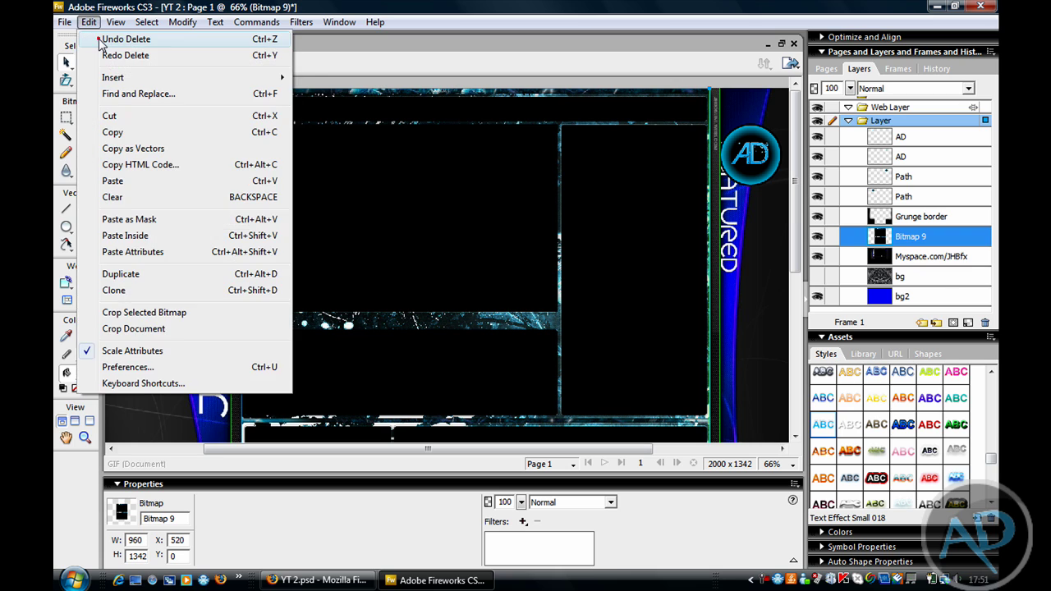
{"action": "left_click", "coordinate": [99, 41]}
Delete the bg2, bg and Myspace.com/JHBfx layers beneath bg1.
{"action": "left_click_drag", "start_coordinate": [980, 210], "coordinate": [981, 242]}
{"action": "left_click", "coordinate": [923, 289]}
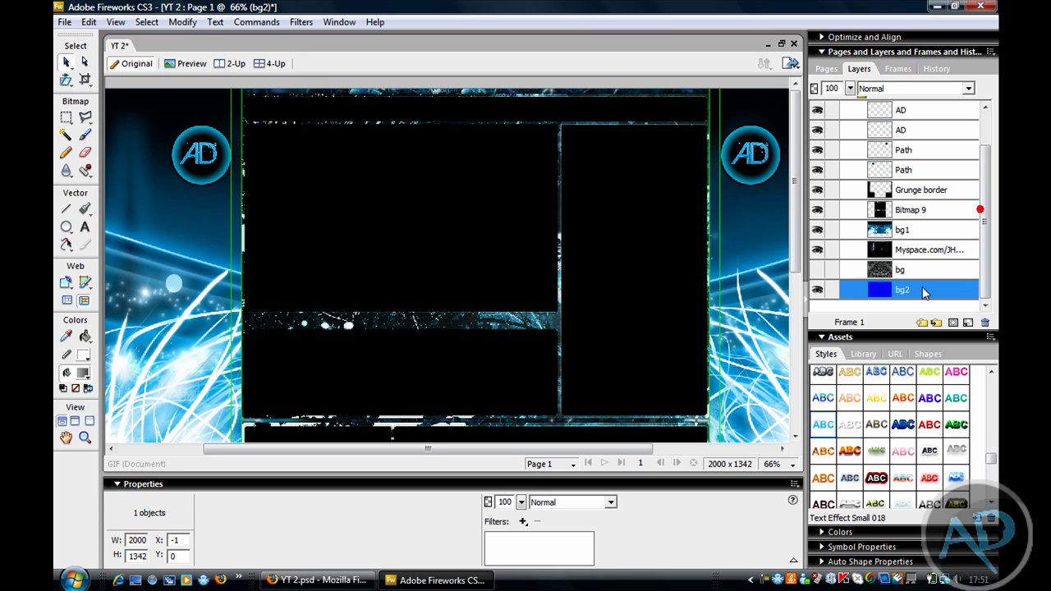
{"action": "left_click", "coordinate": [924, 293]}
{"action": "key", "text": "Delete"}
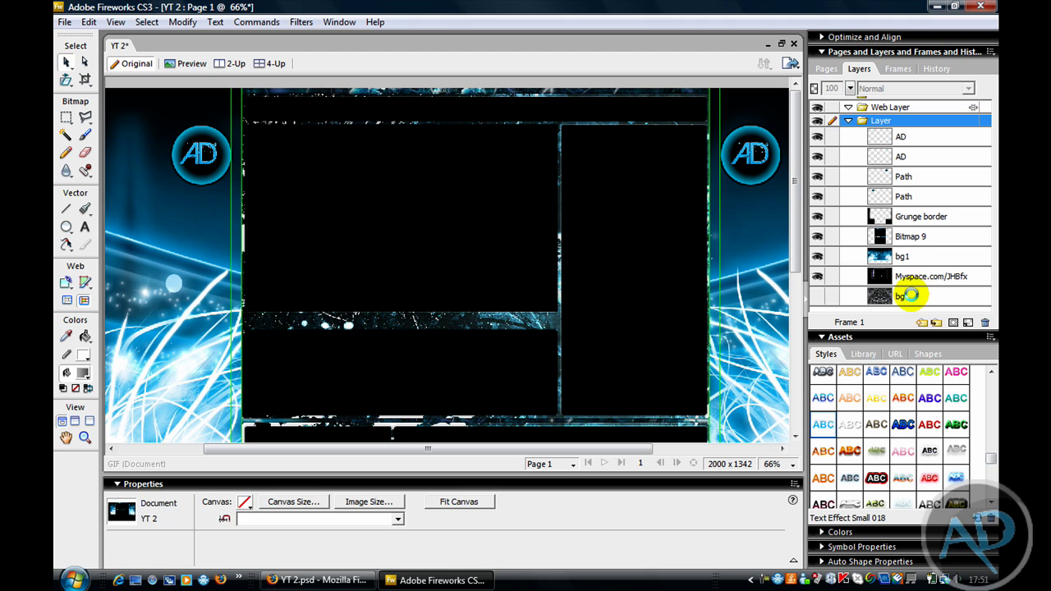
{"action": "left_click", "coordinate": [911, 300]}
{"action": "key", "text": "Delete"}
{"action": "left_click", "coordinate": [906, 279]}
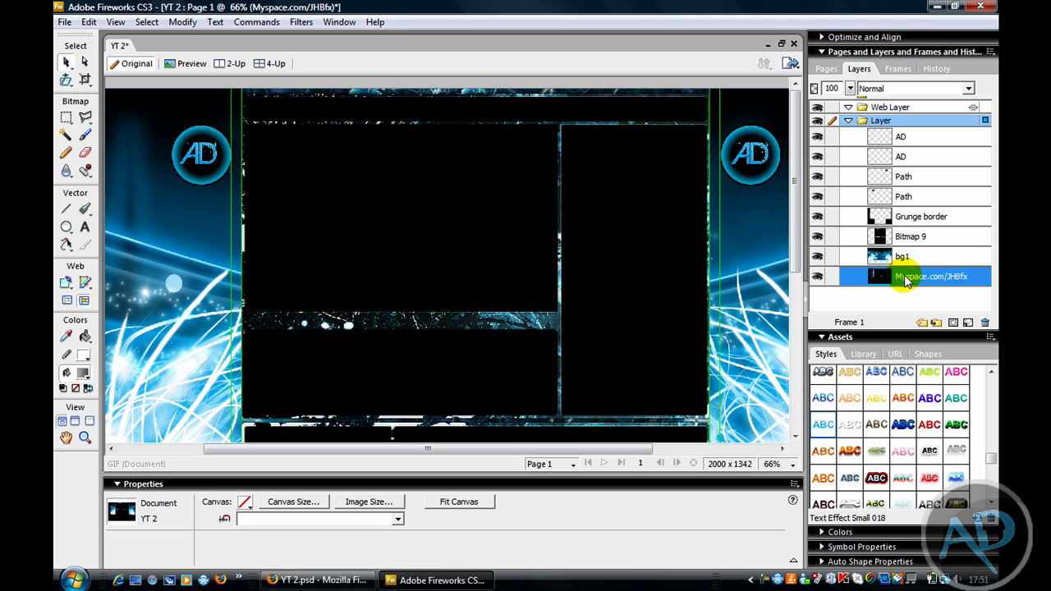
{"action": "key", "text": "Delete"}
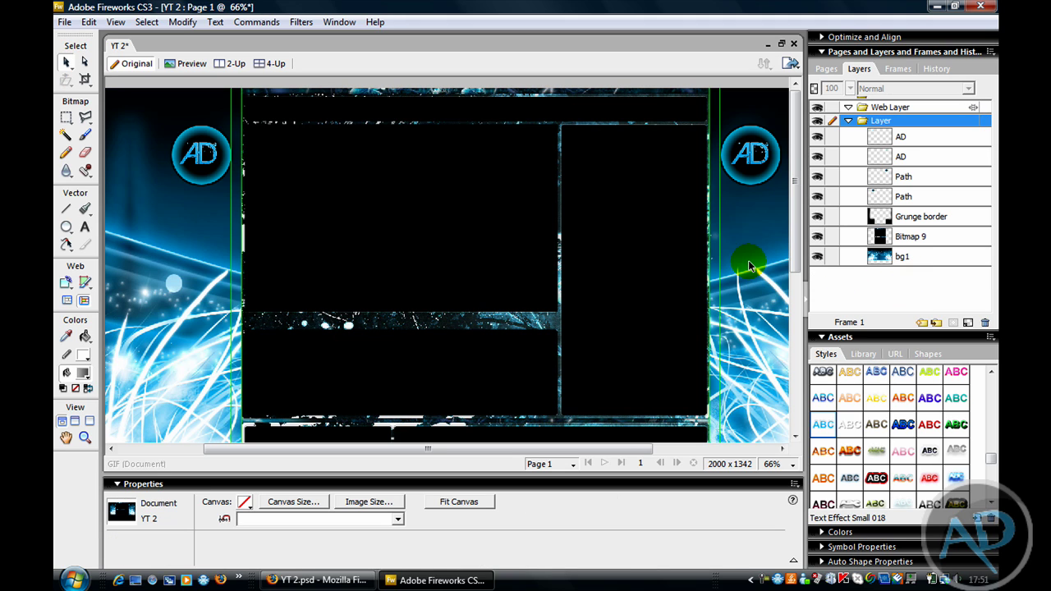
Save the finished background to the Desktop as a JPEG file named youtube.
{"action": "left_click", "coordinate": [782, 464]}
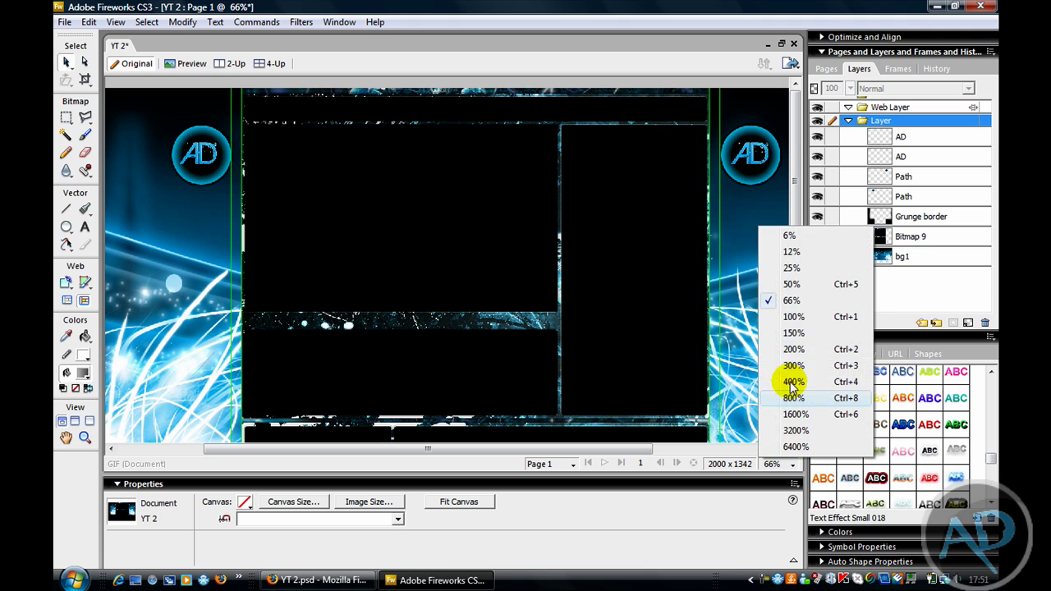
{"action": "left_click", "coordinate": [780, 284]}
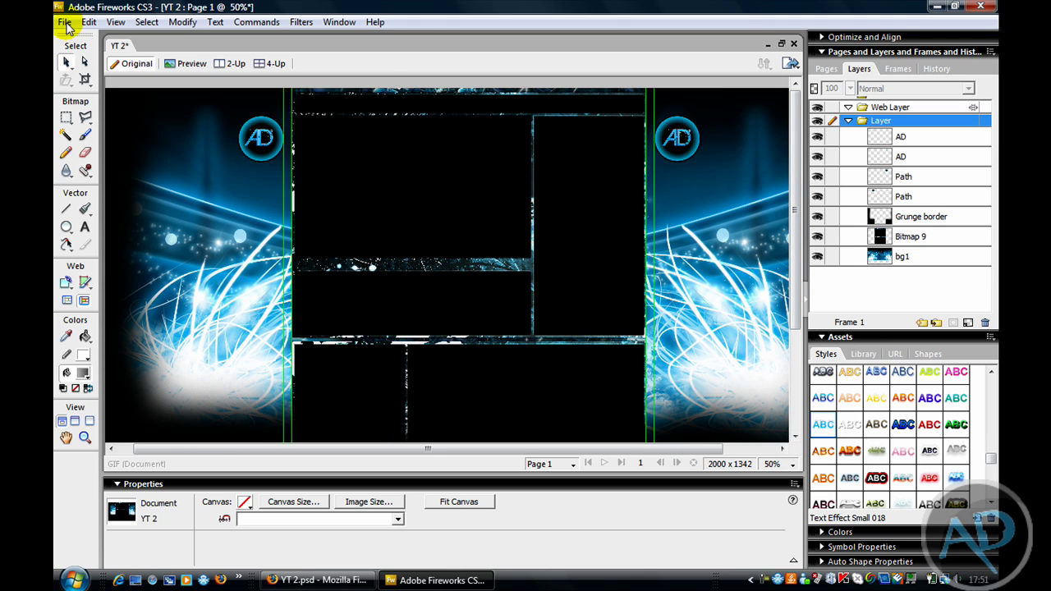
{"action": "key", "text": "alt+f"}
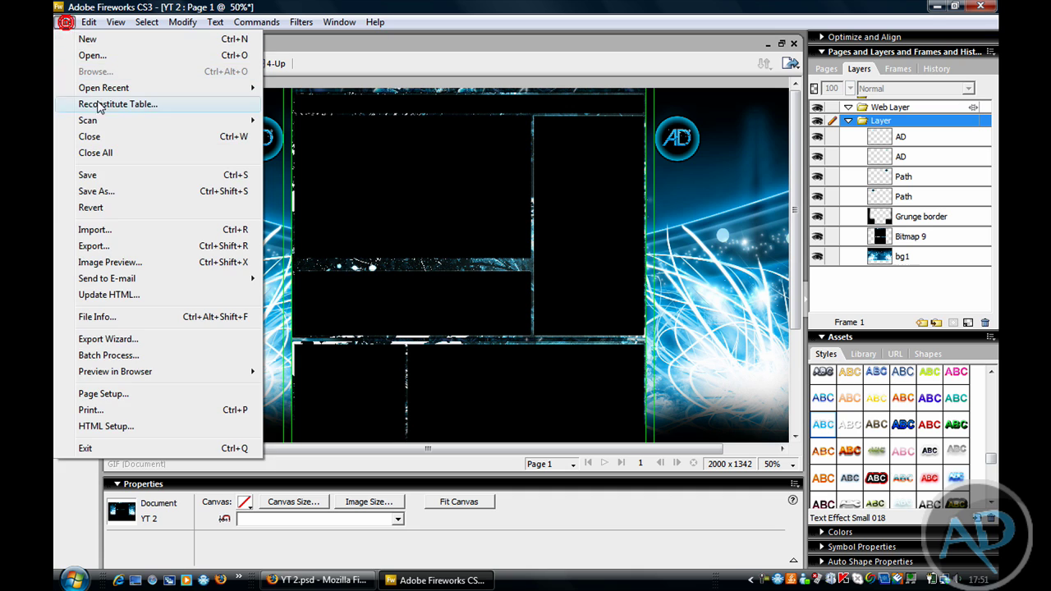
{"action": "left_click", "coordinate": [118, 191]}
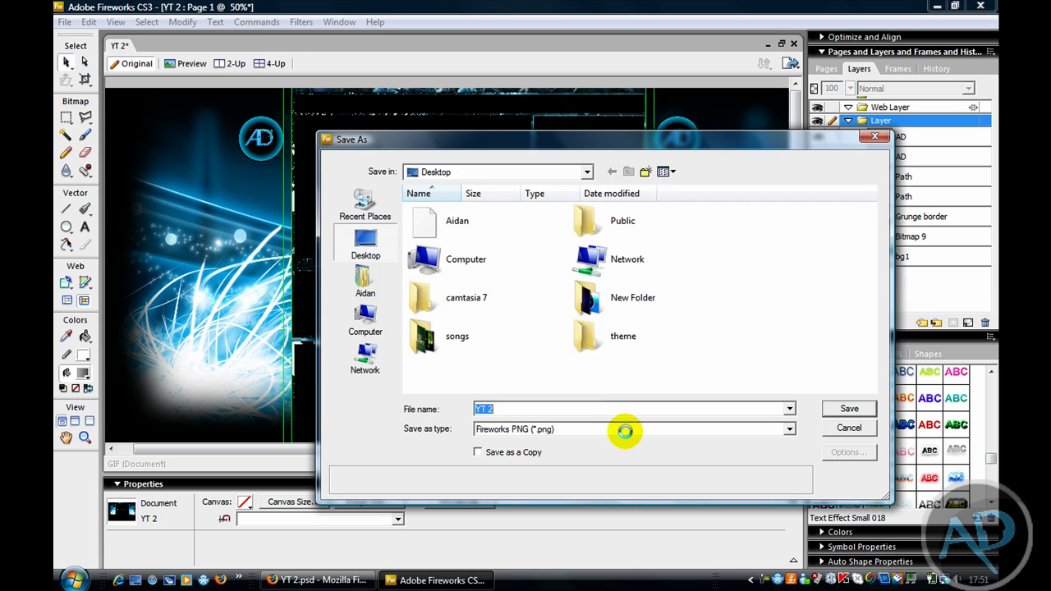
{"action": "left_click", "coordinate": [625, 431]}
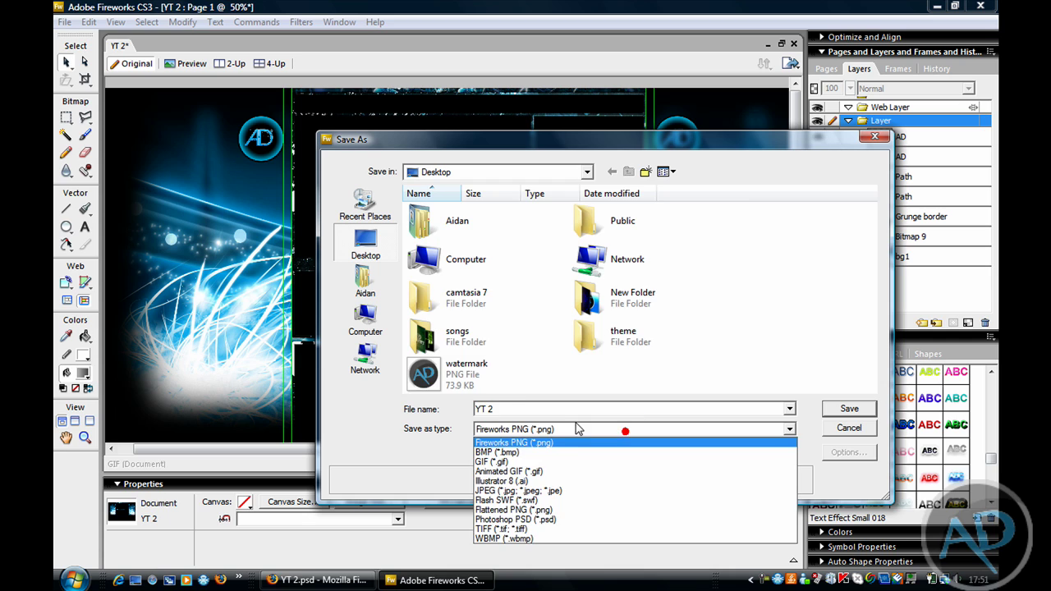
{"action": "left_click", "coordinate": [556, 490]}
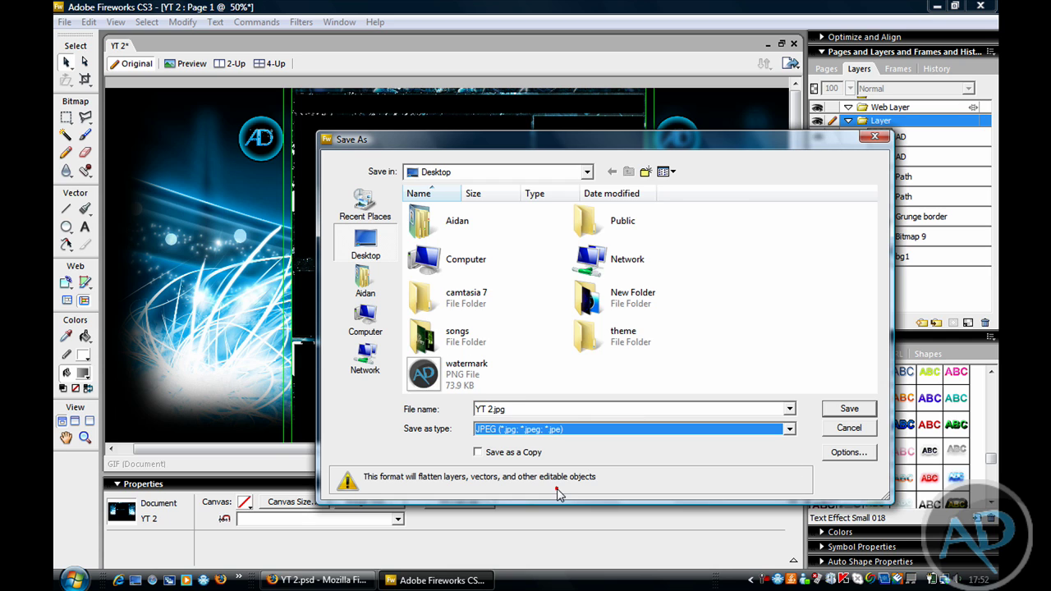
{"action": "left_click", "coordinate": [534, 409]}
{"action": "type", "text": "y"}
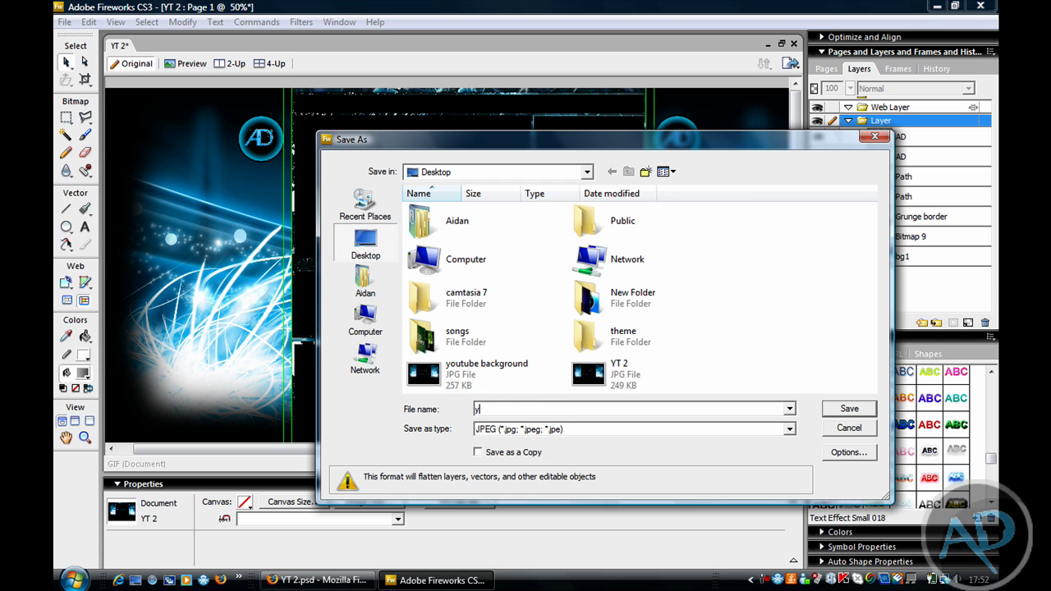
{"action": "type", "text": "outube"}
{"action": "left_click", "coordinate": [849, 409]}
Switch to the YouTube channel page in Firefox and create a new theme under Themes and Colors, bringing its background image options into view.
{"action": "left_click", "coordinate": [370, 579]}
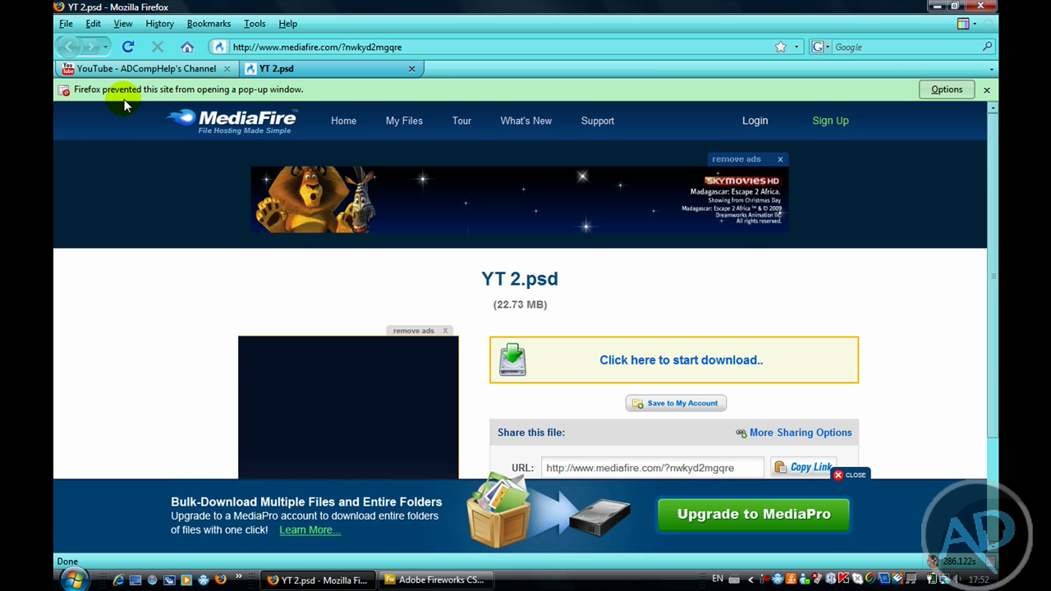
{"action": "left_click", "coordinate": [112, 71]}
{"action": "left_click", "coordinate": [113, 71]}
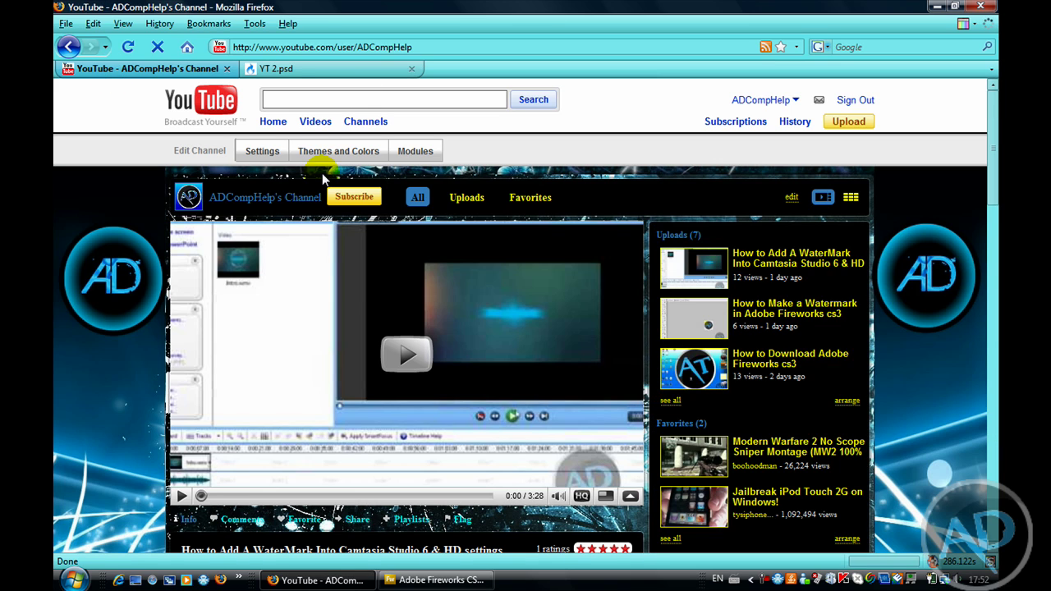
{"action": "left_click", "coordinate": [326, 155]}
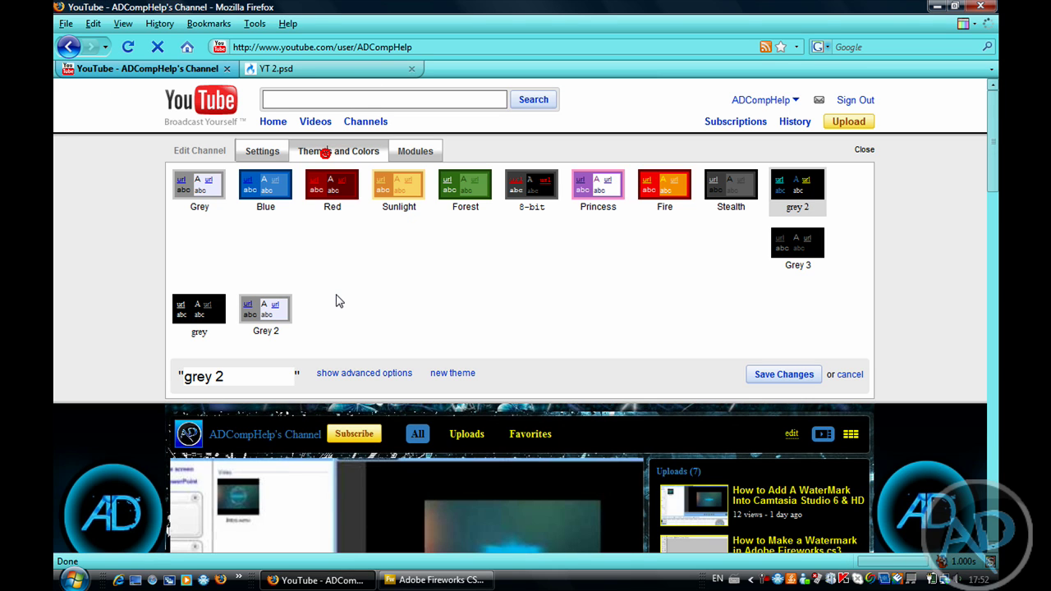
{"action": "left_click", "coordinate": [442, 372]}
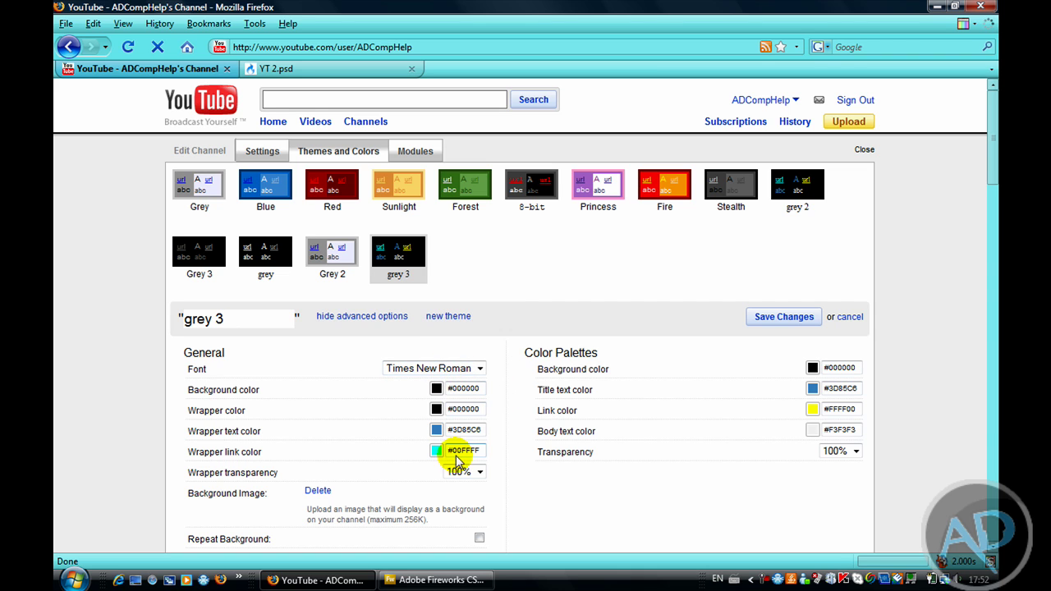
{"action": "left_click", "coordinate": [990, 213]}
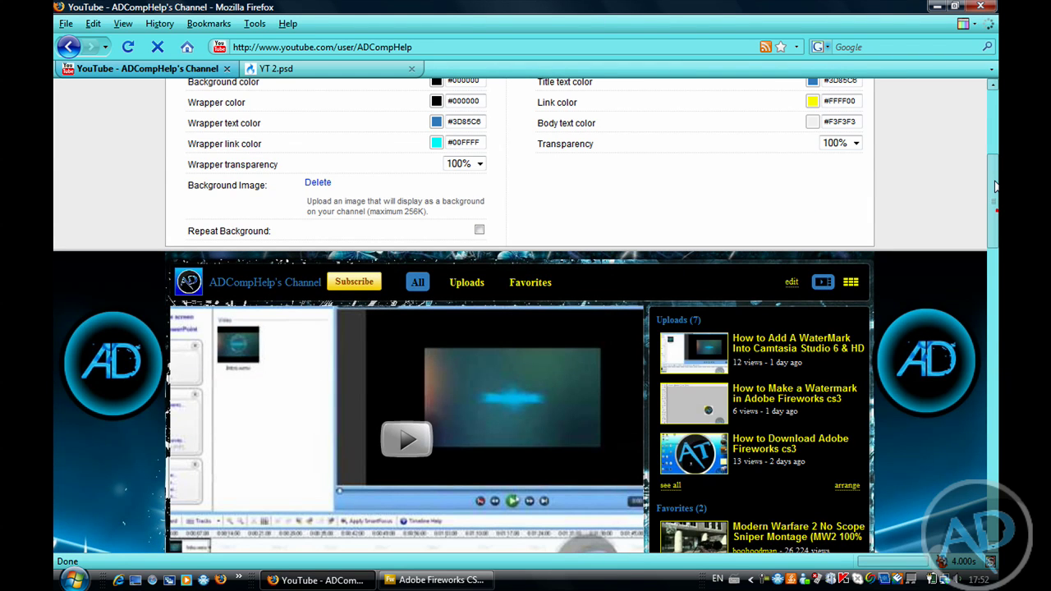
{"action": "left_click", "coordinate": [479, 229]}
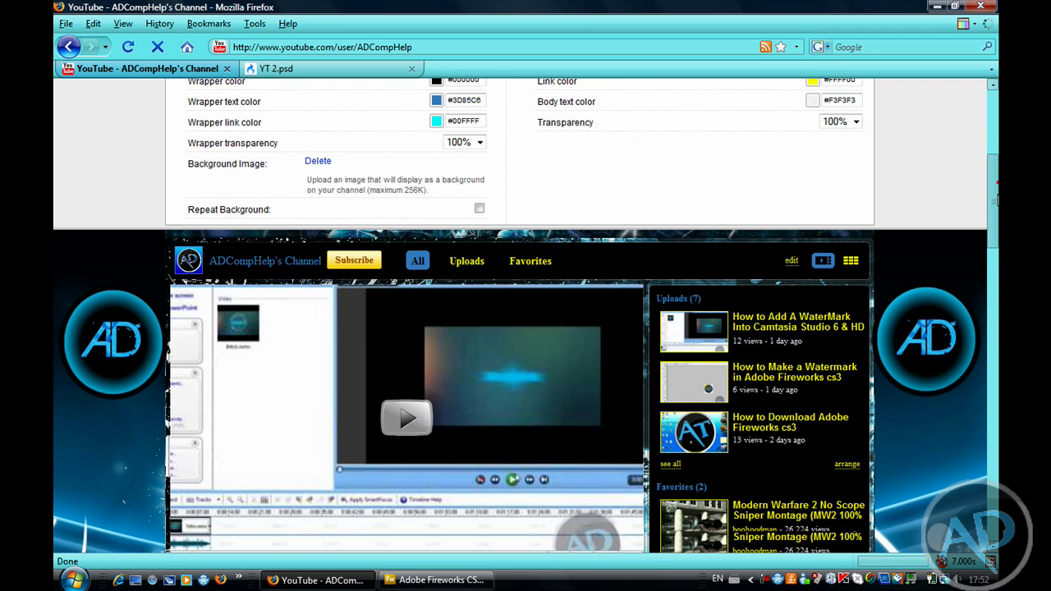